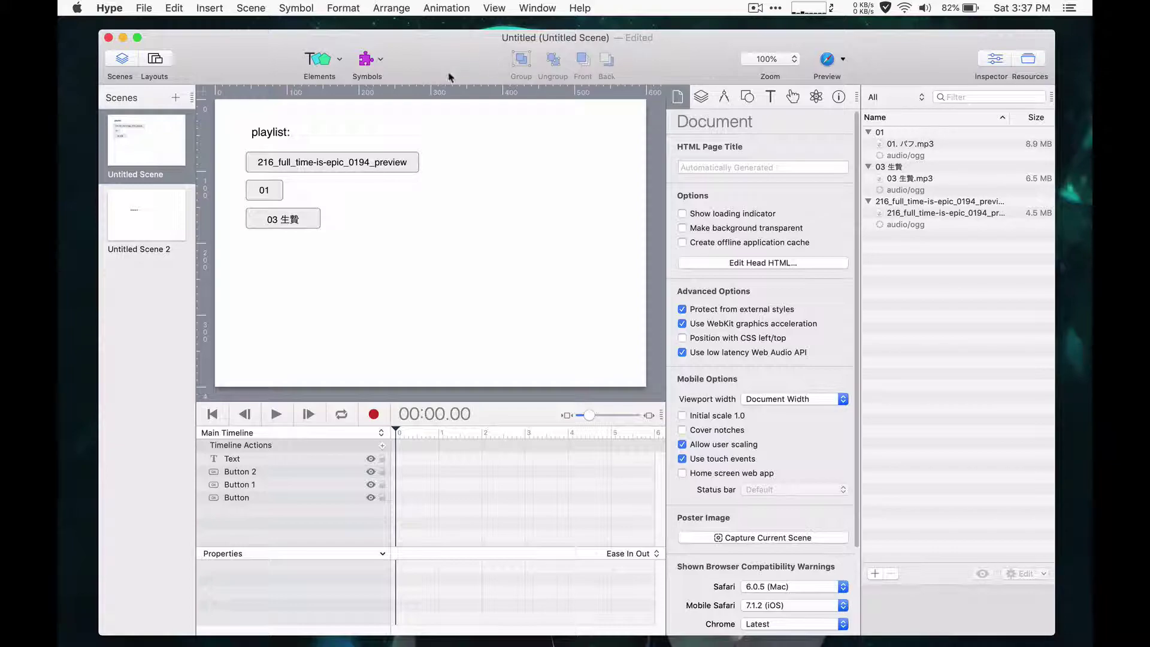
Select the 216_full_time-is-epic_0194_preview button and keep Play Sound as its On Mouse Click action
click(378, 158)
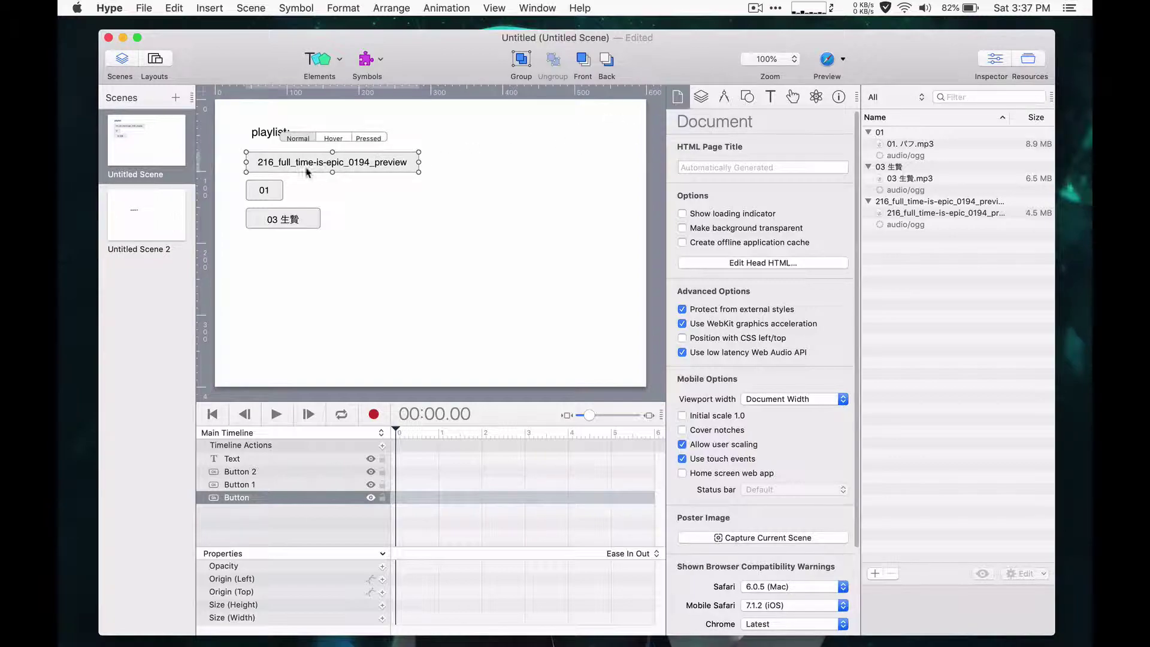
click(252, 194)
click(264, 216)
click(345, 169)
click(793, 96)
click(761, 239)
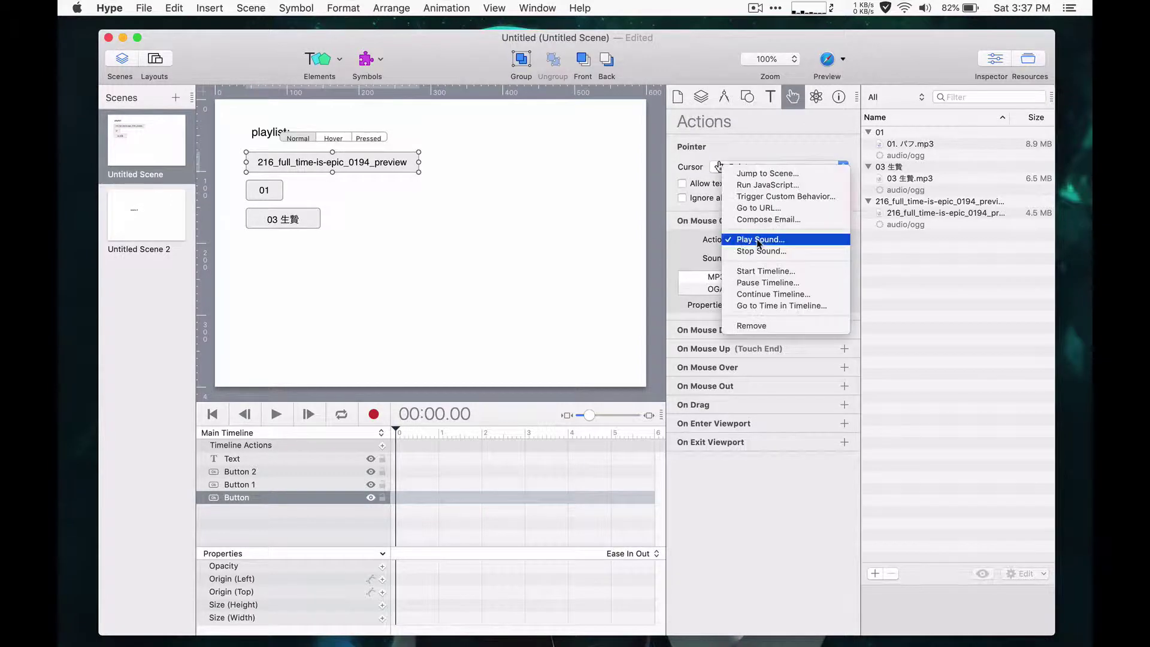
click(682, 243)
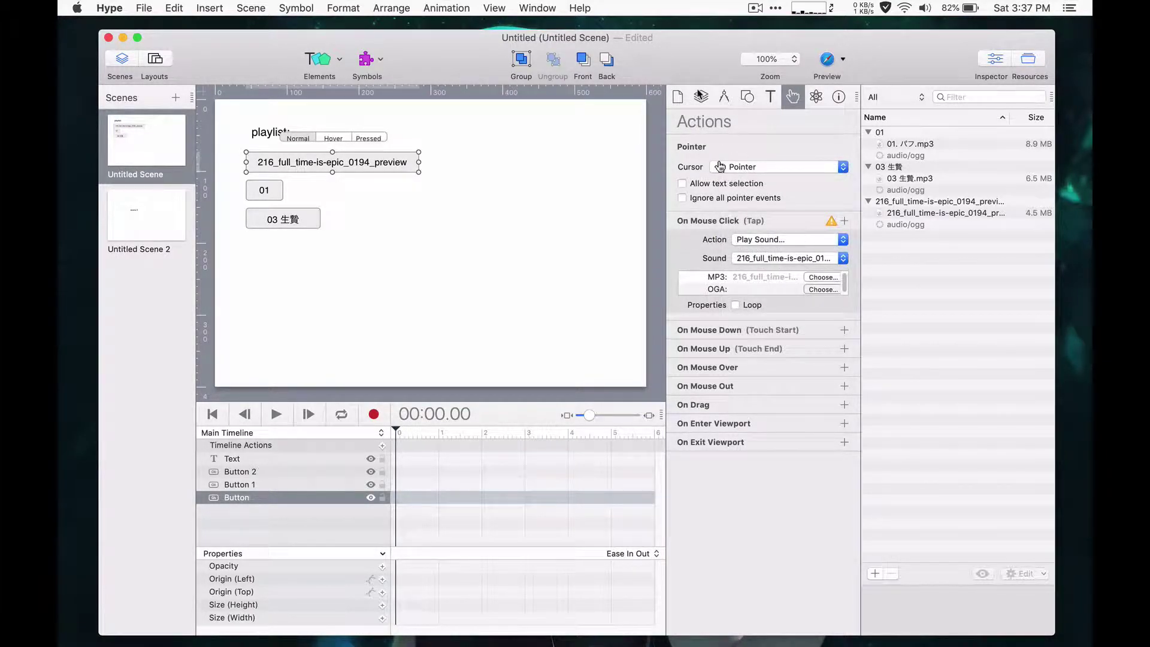
In the Scene inspector, add an On Scene Load Stop Sound 01 action, then remove it
click(701, 97)
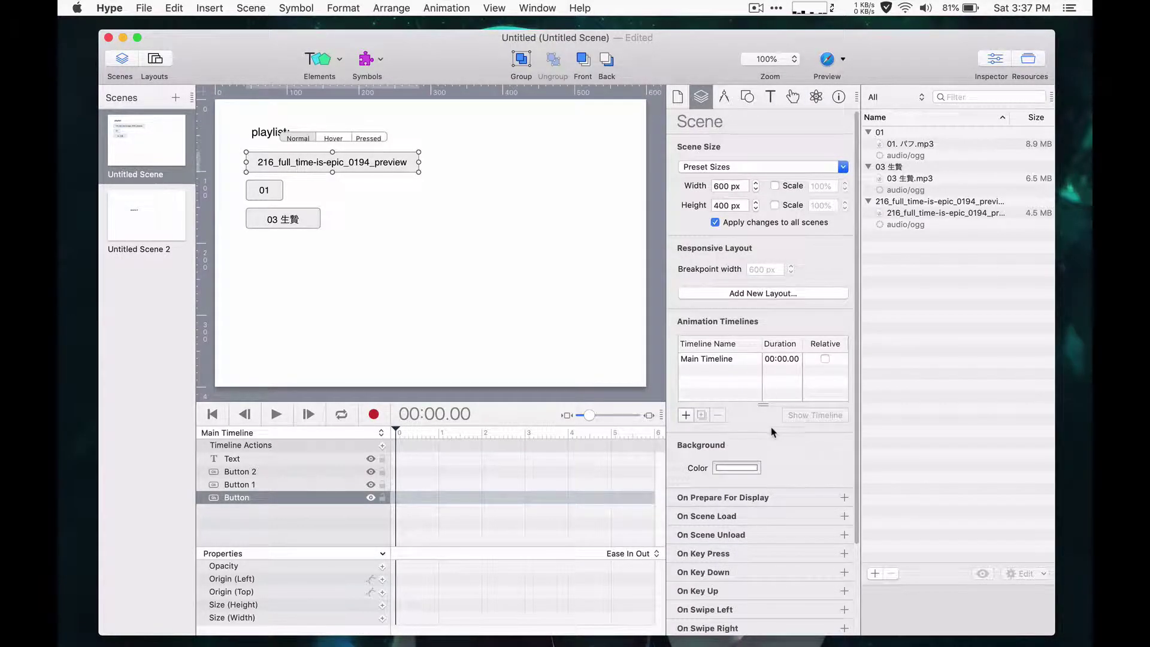
click(845, 516)
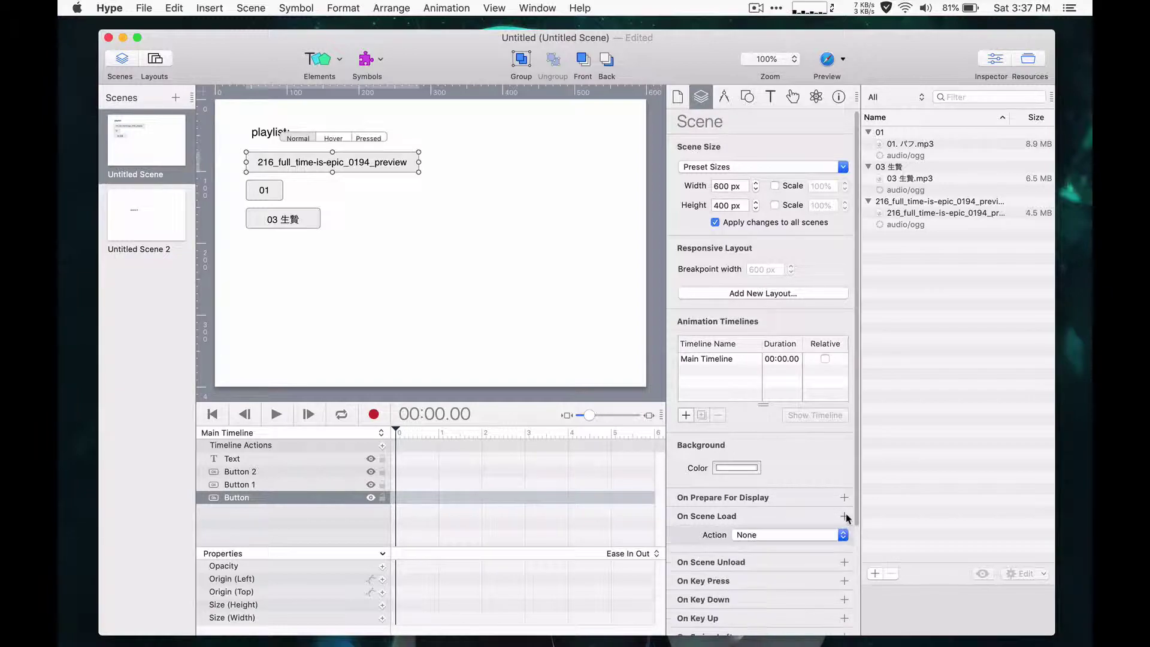
click(786, 533)
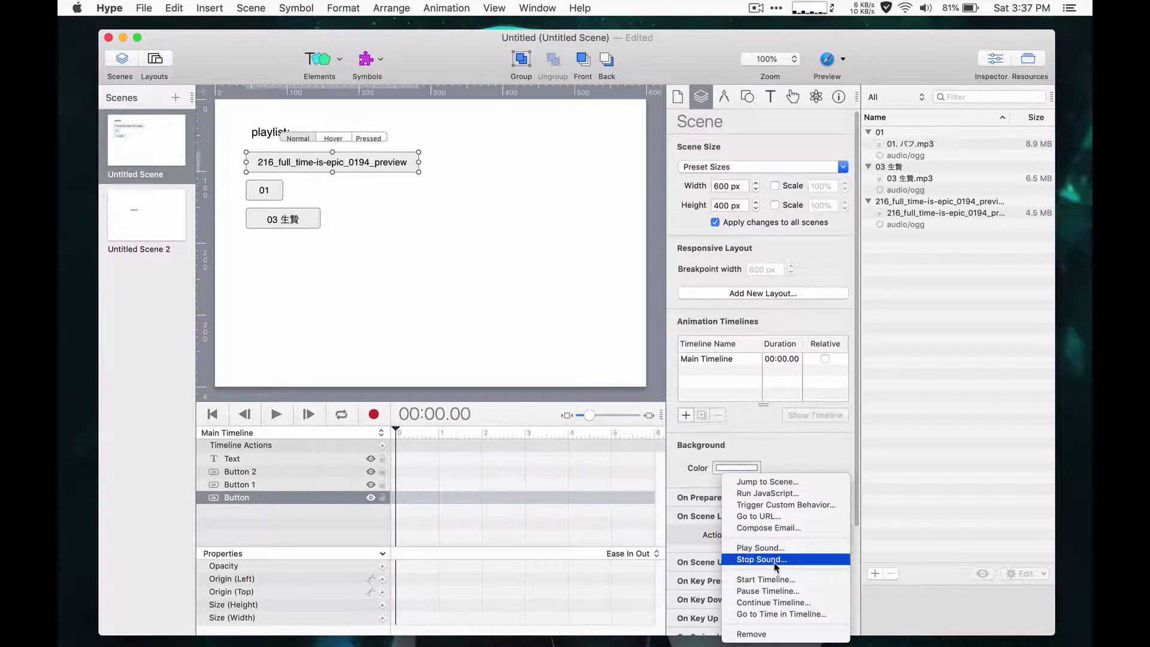
click(771, 559)
click(750, 555)
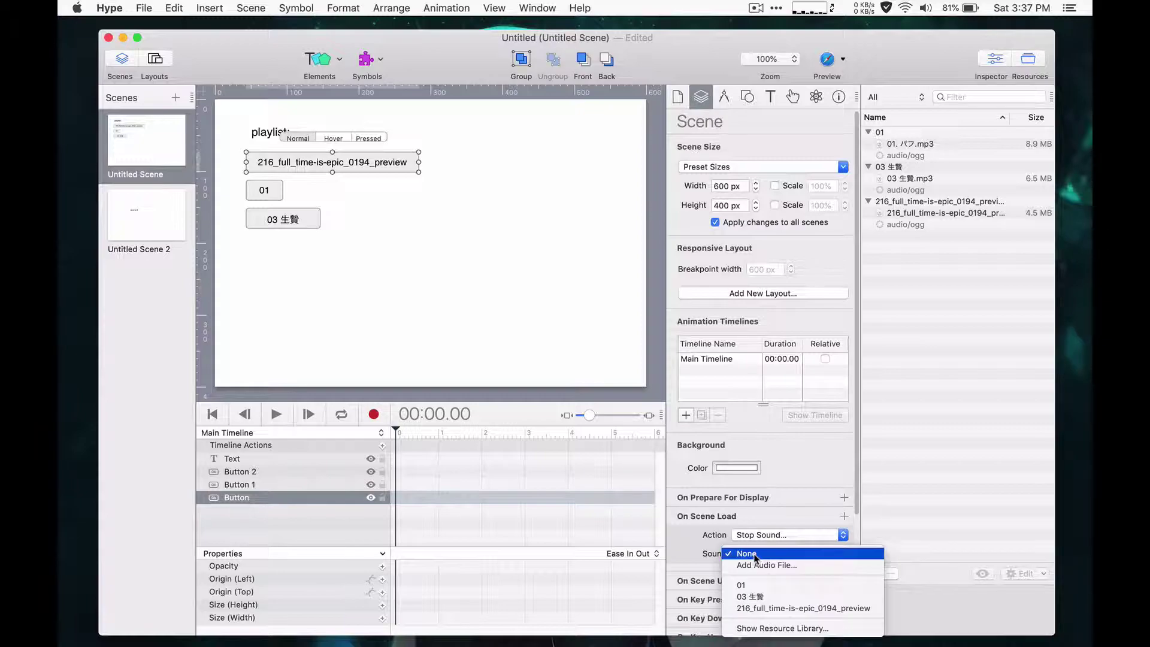
click(779, 585)
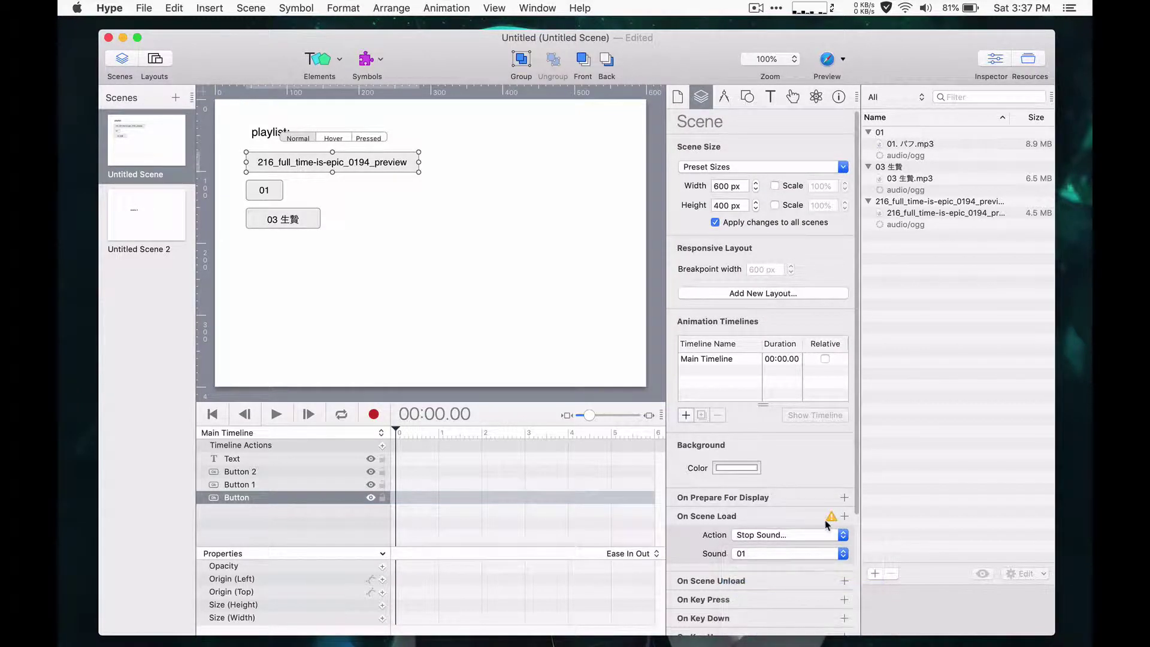
scroll(827, 509, down, 2)
click(822, 489)
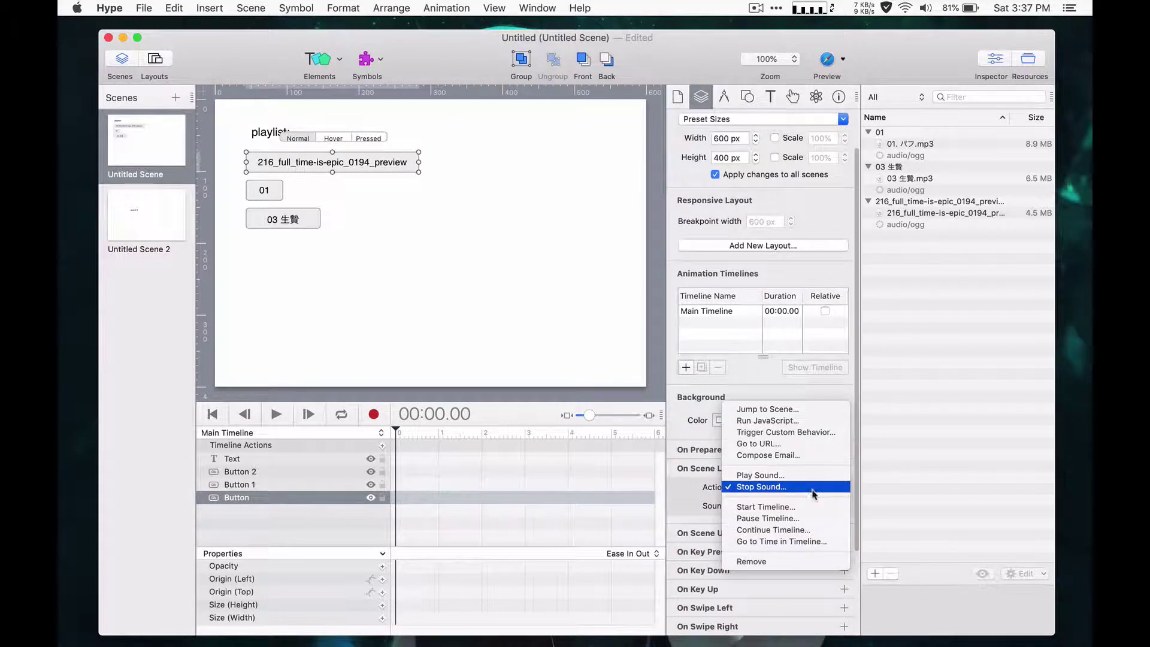
click(790, 558)
Add On Scene Unload Stop Sound actions for 01 and 03 生贄
click(844, 488)
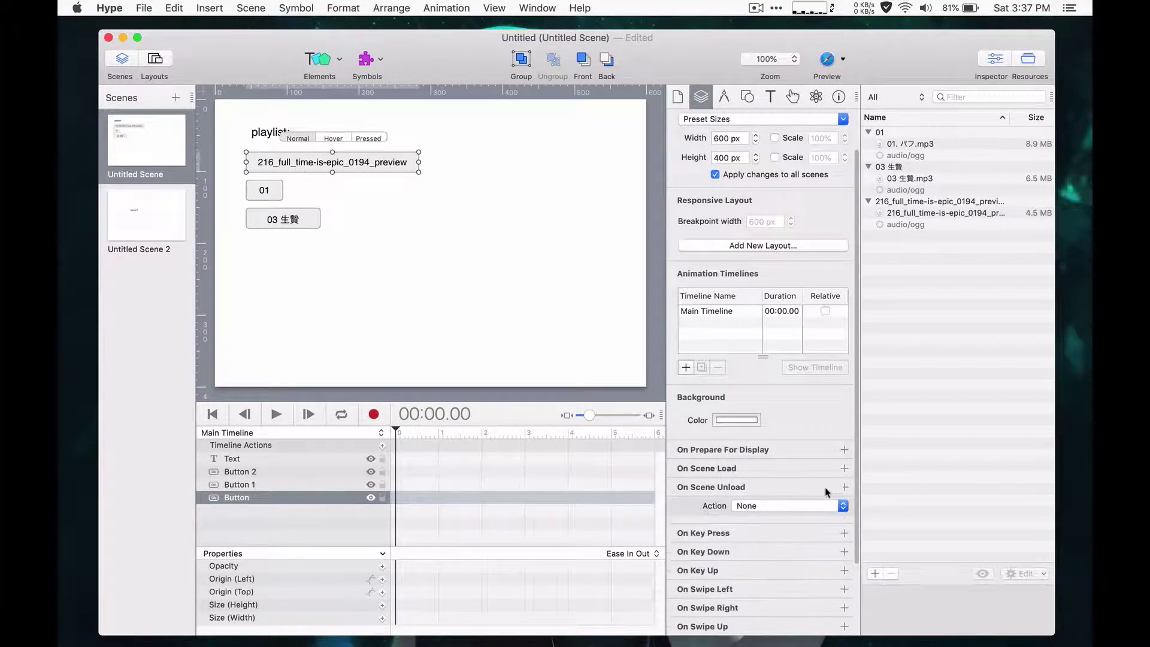
click(793, 507)
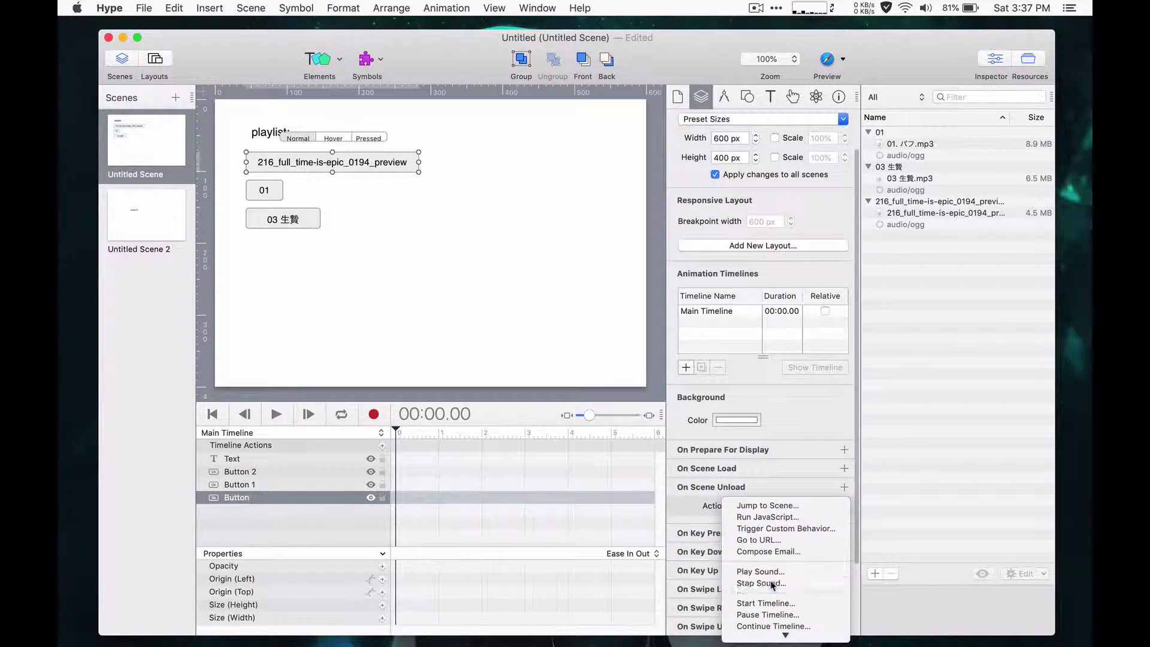
click(779, 583)
click(786, 526)
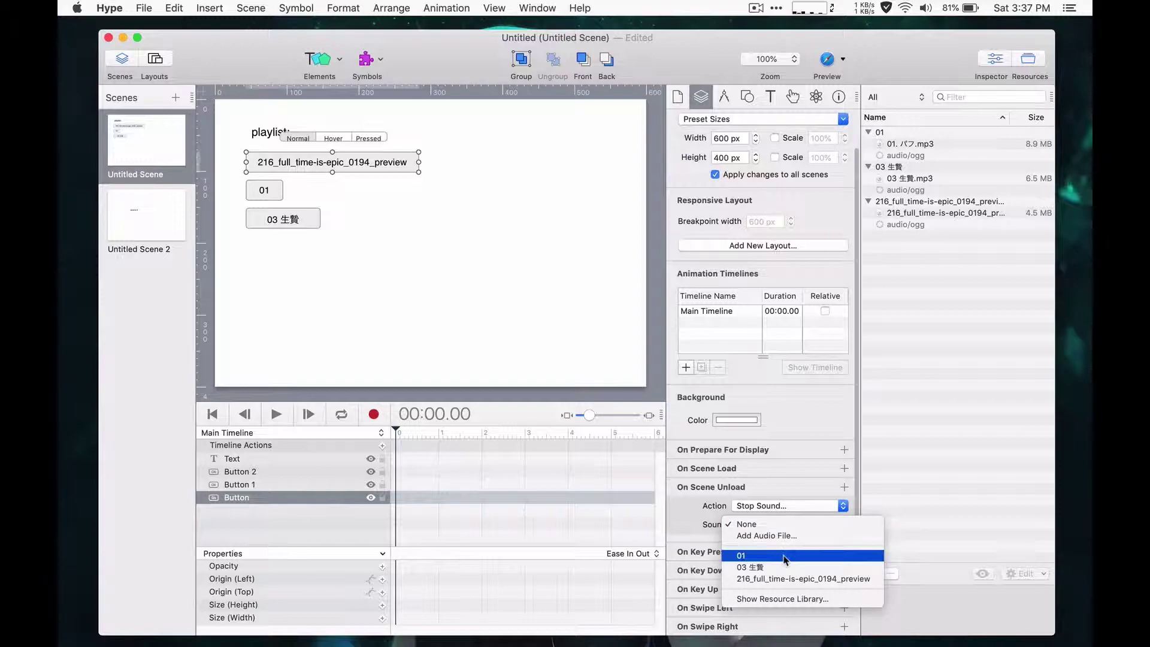
click(791, 552)
click(844, 487)
scroll(779, 515, down, 1)
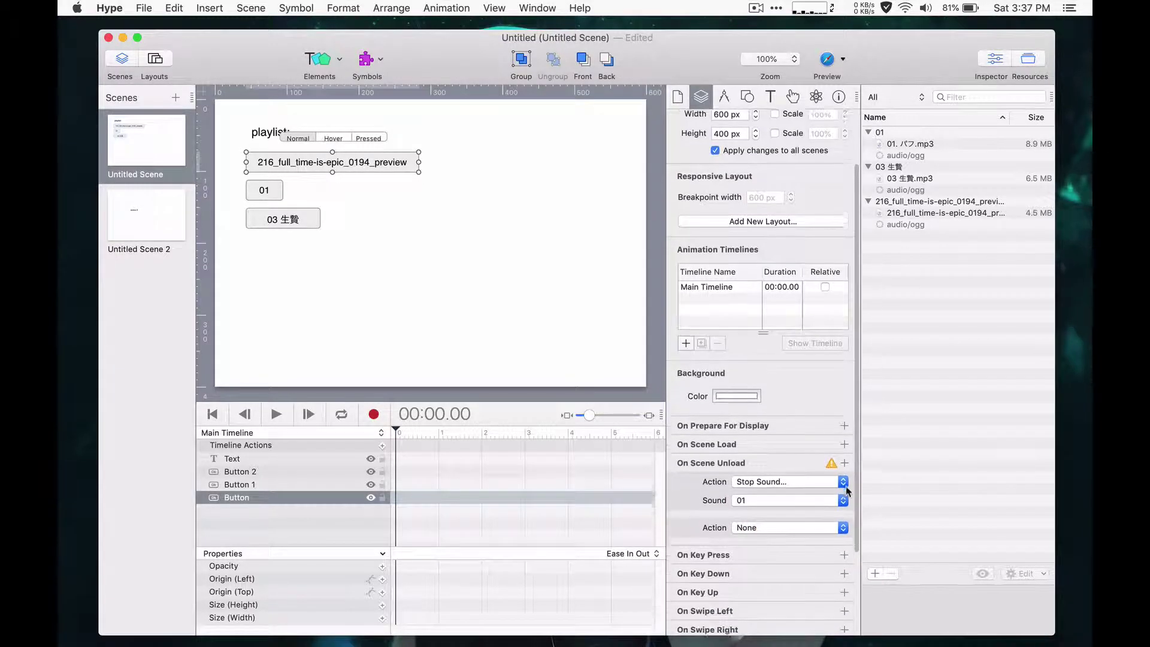
click(767, 522)
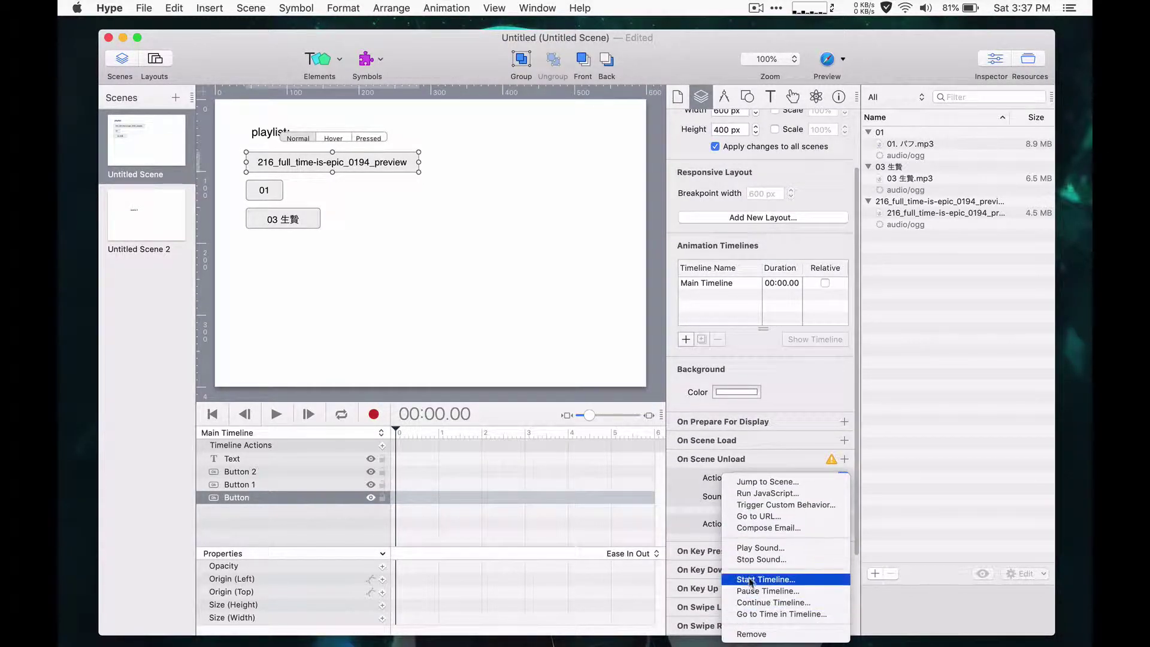
click(749, 560)
click(754, 543)
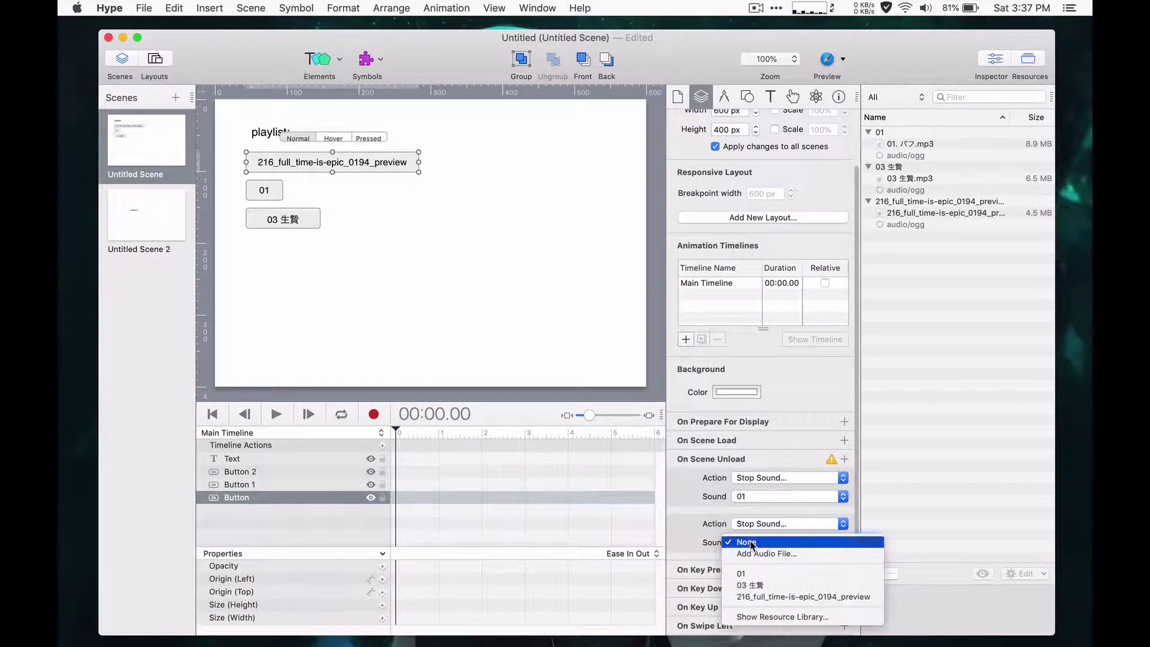
click(754, 582)
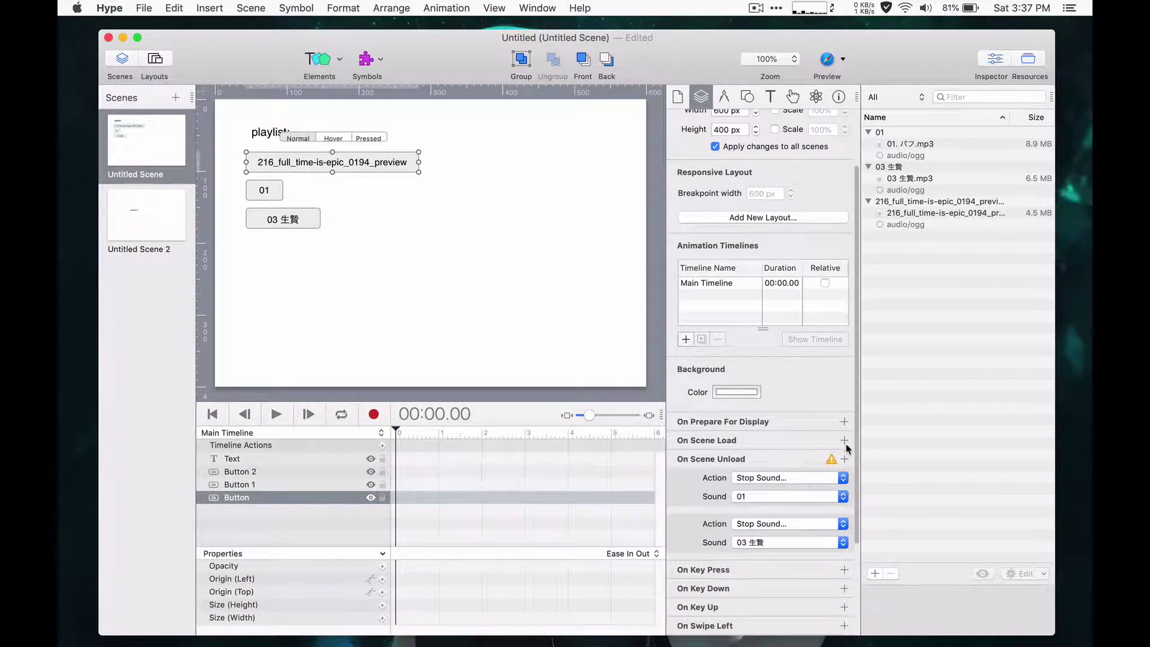
Add a third On Scene Unload Stop Sound action for 216_full_time-is-epic_0194_preview
click(845, 459)
click(773, 570)
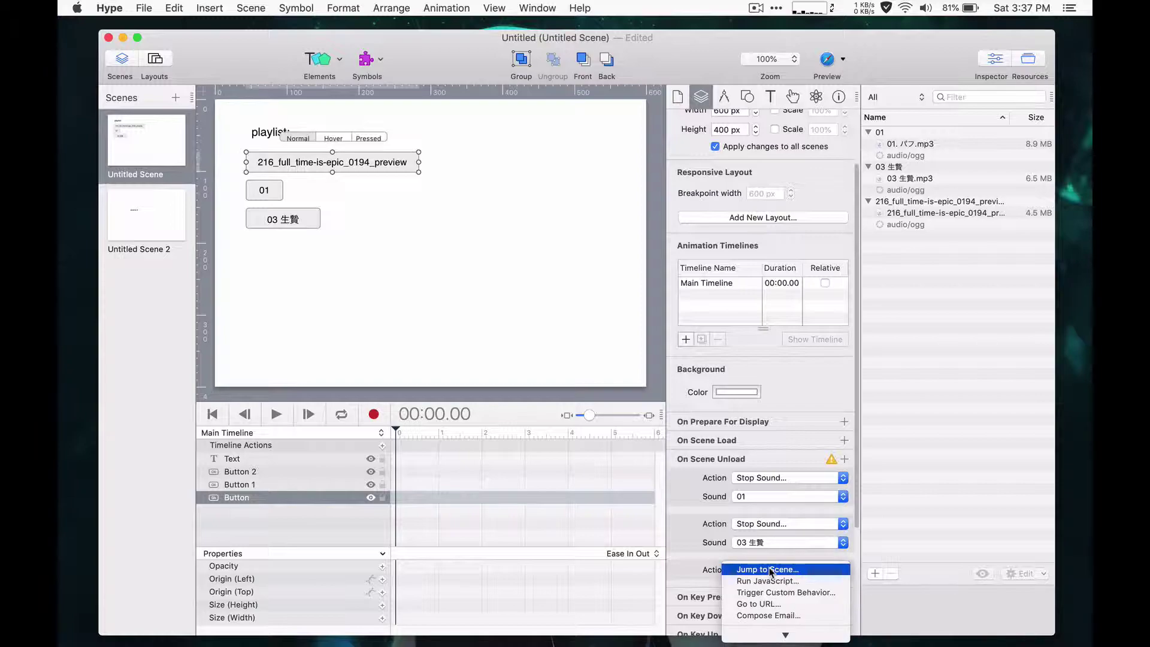
click(770, 570)
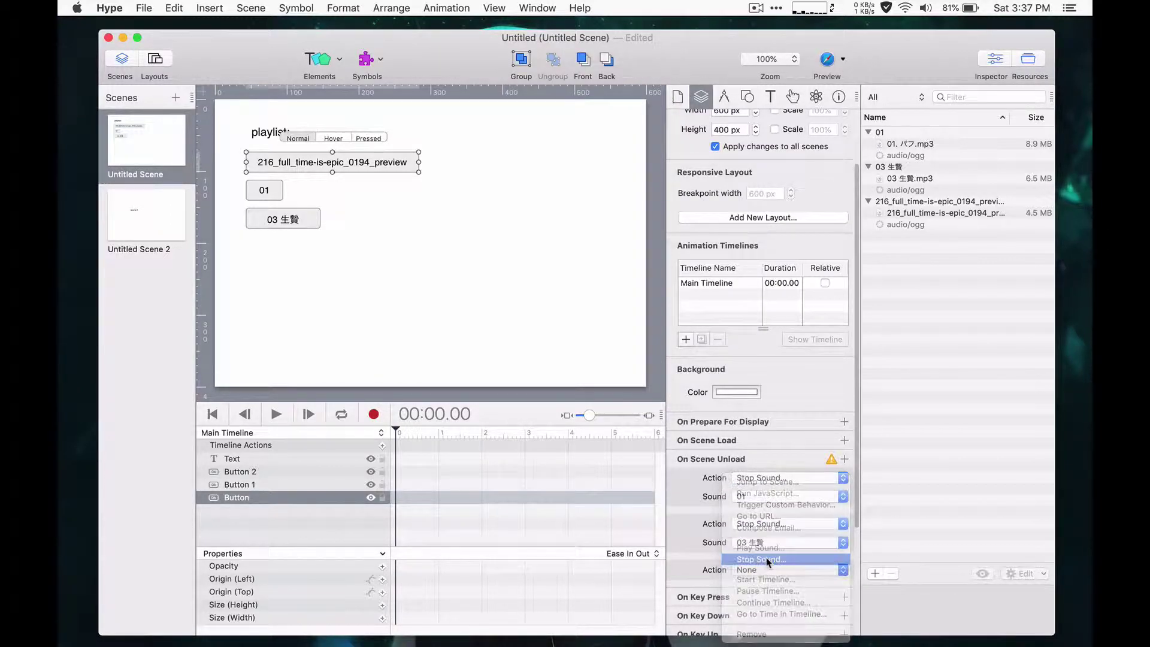
click(769, 582)
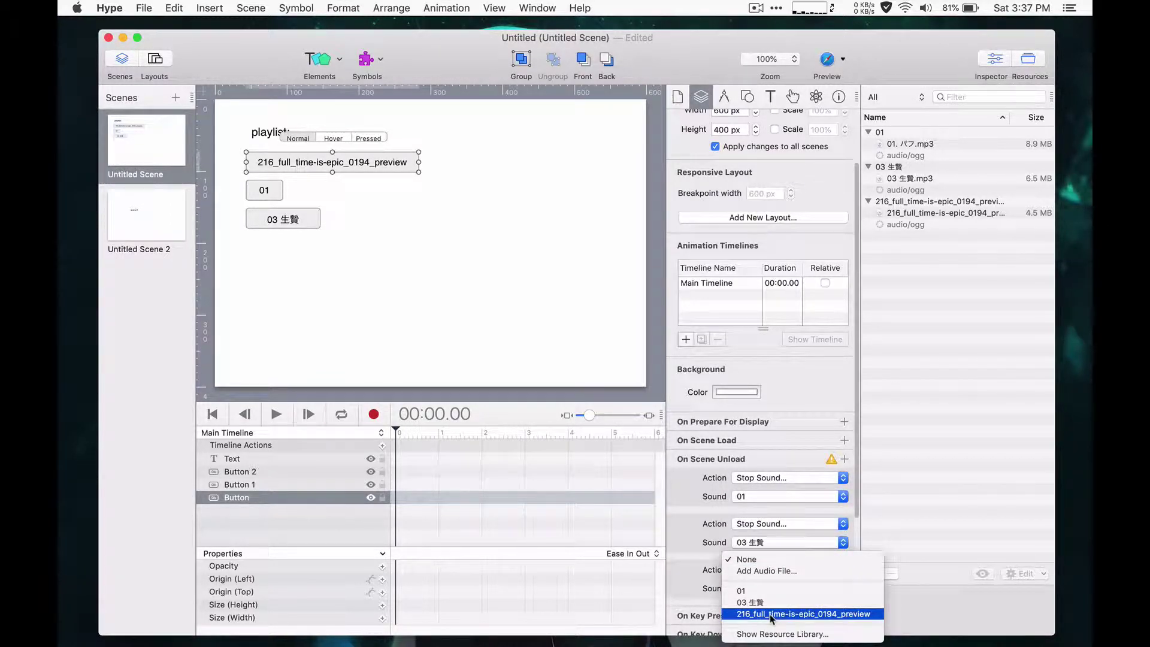
click(771, 615)
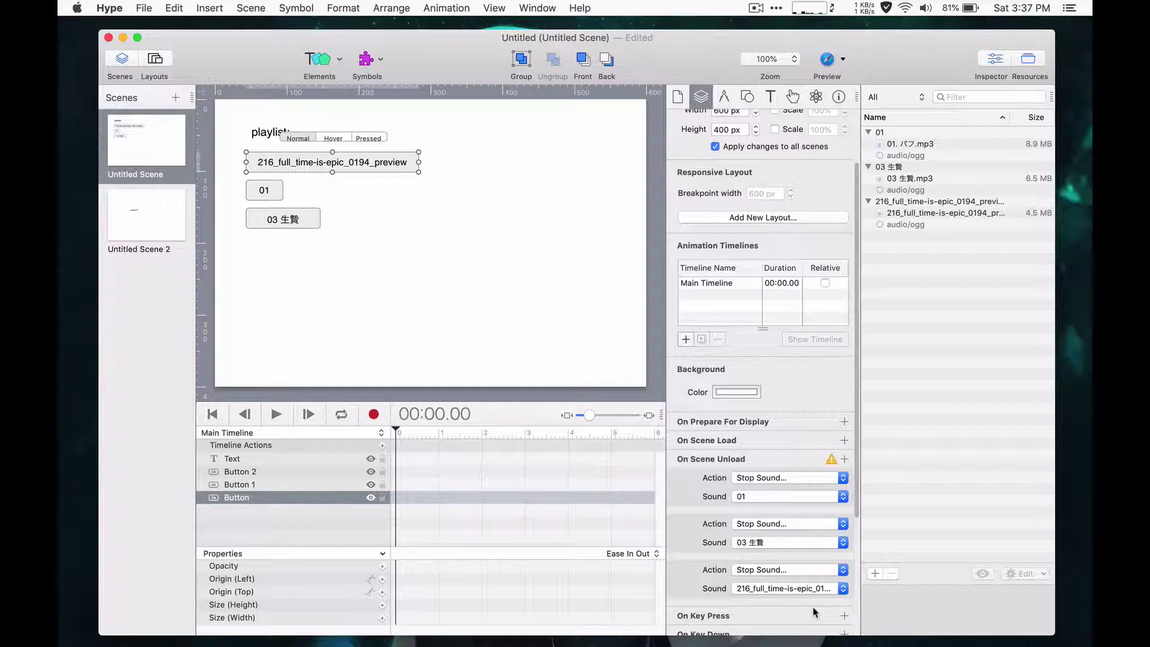
Remove the unload Stop Sound actions for 01, 03 生贄 and 216_full_time-is-epic_0194_preview, then show Document settings
click(798, 483)
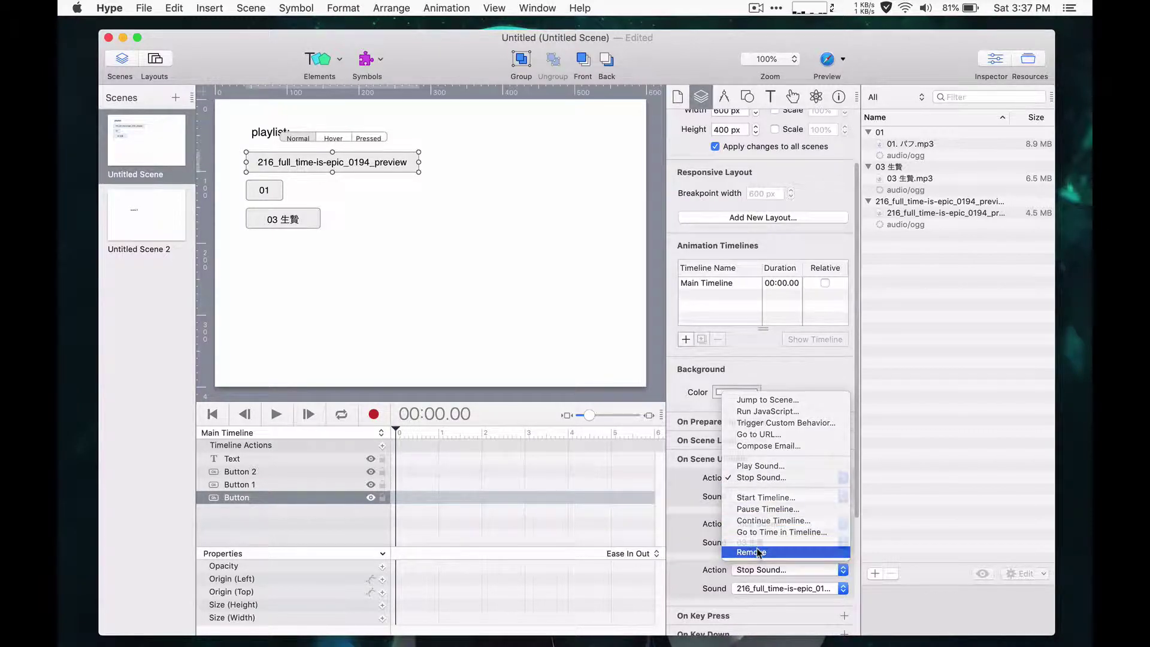
click(757, 547)
click(777, 484)
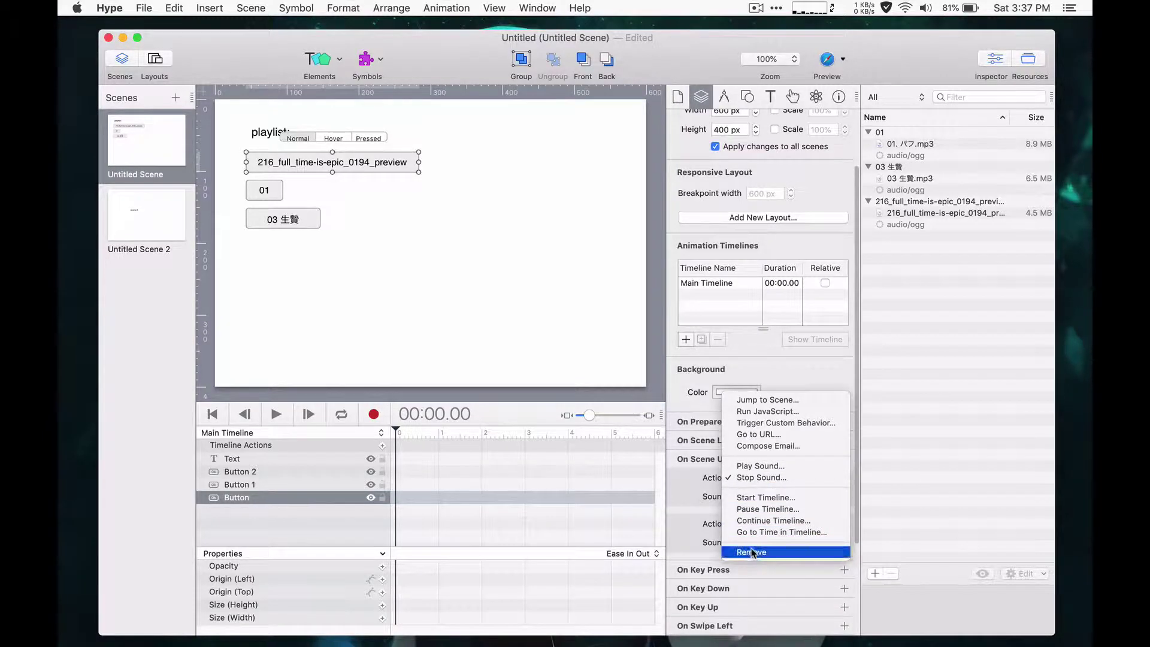
click(758, 548)
click(787, 478)
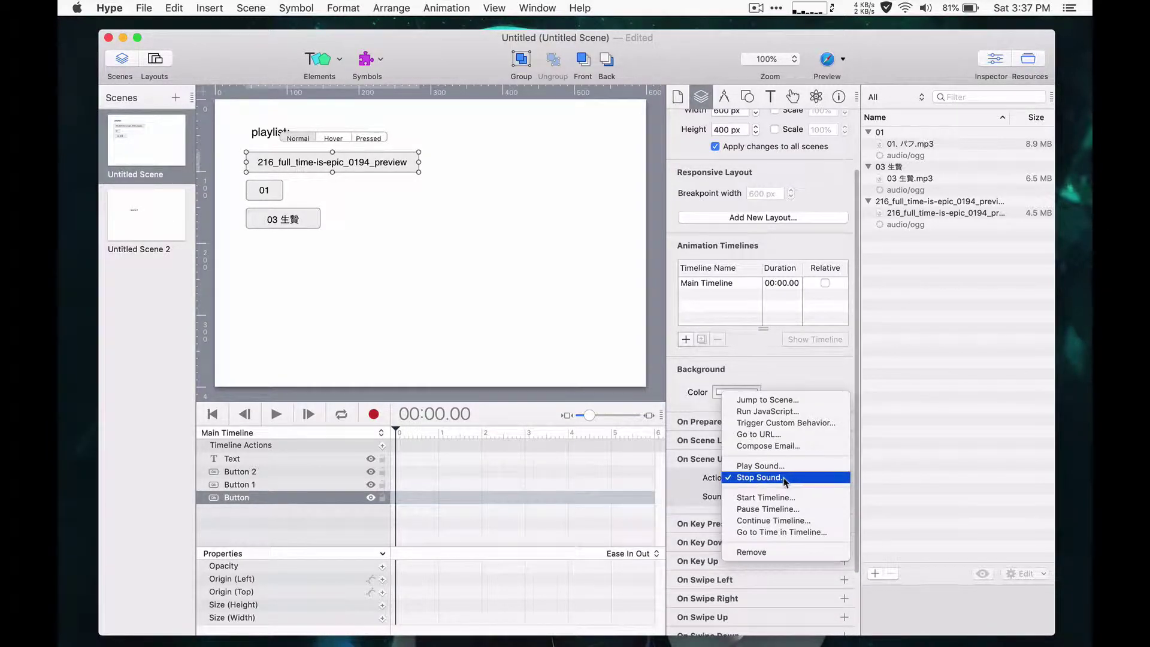
click(756, 552)
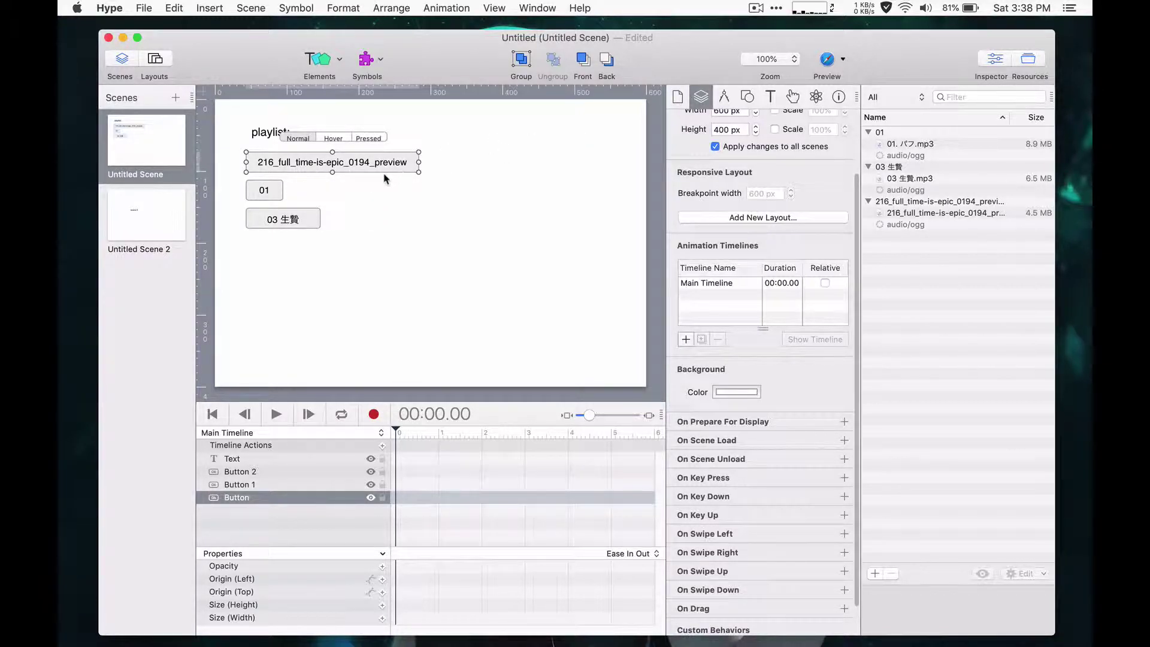
click(678, 99)
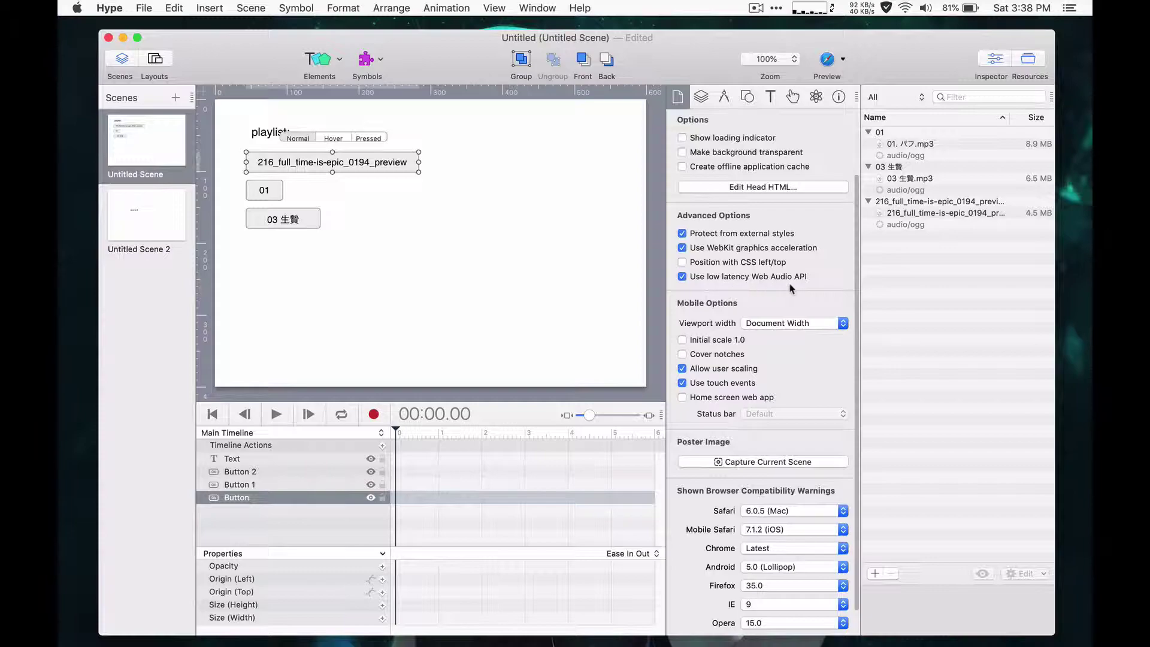
Uncheck 'Use low latency Web Audio API' under Advanced Options in the Document inspector
click(682, 276)
Add an On Scene Unload Run JavaScript action using a New Function
click(702, 98)
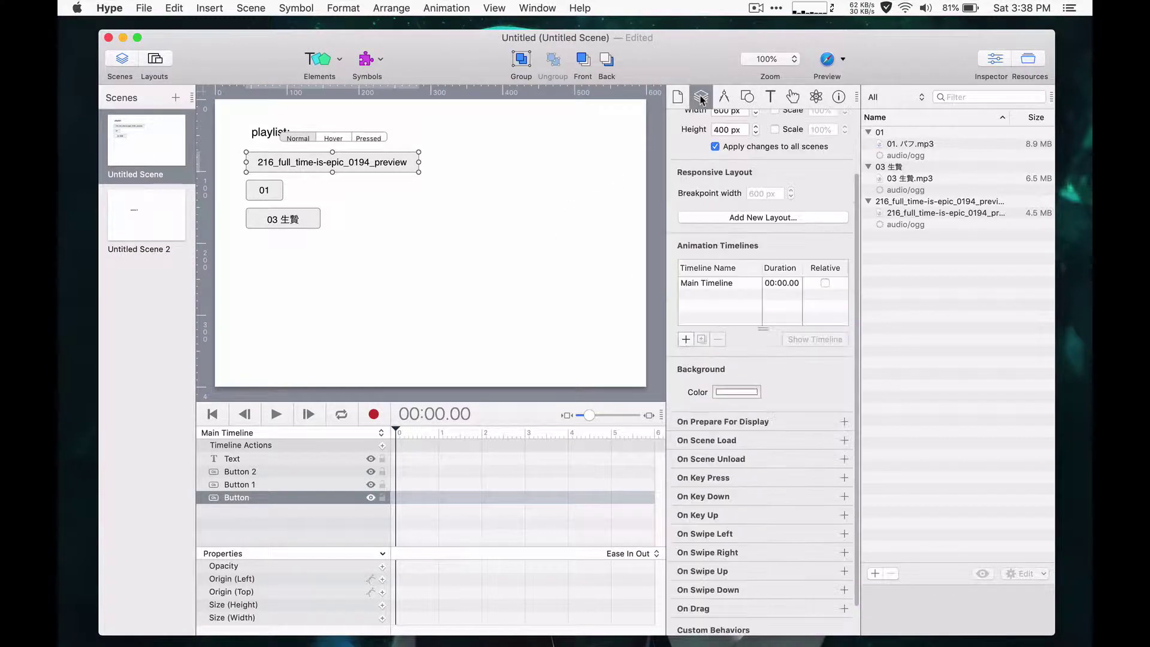
click(844, 459)
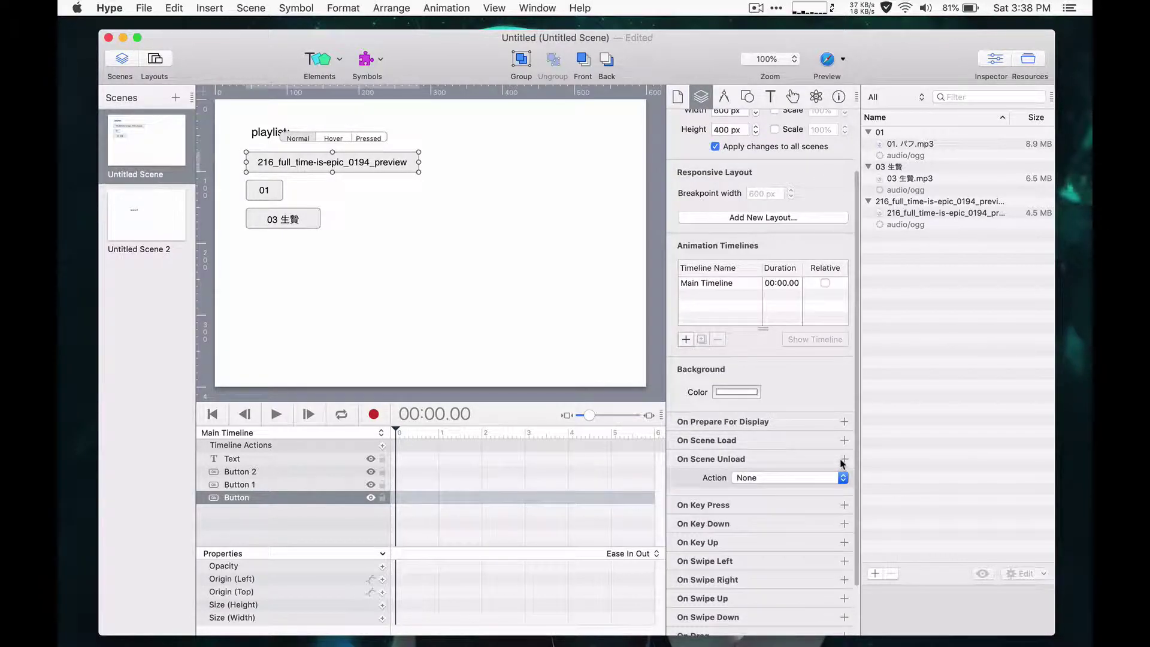
click(778, 480)
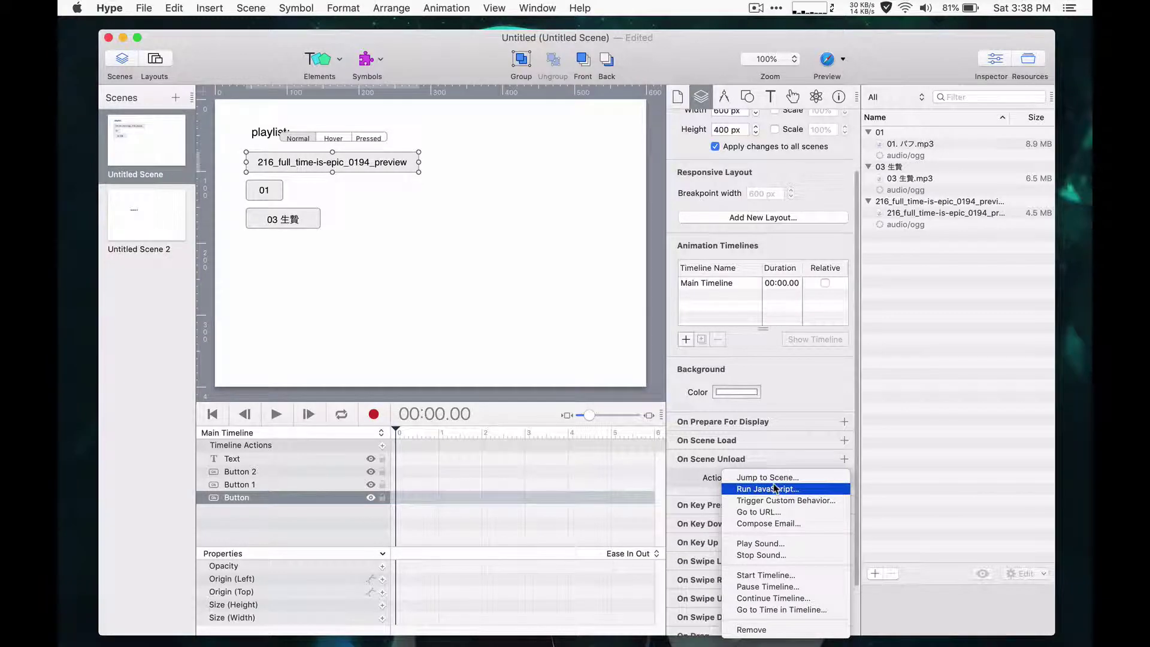
click(775, 488)
click(769, 496)
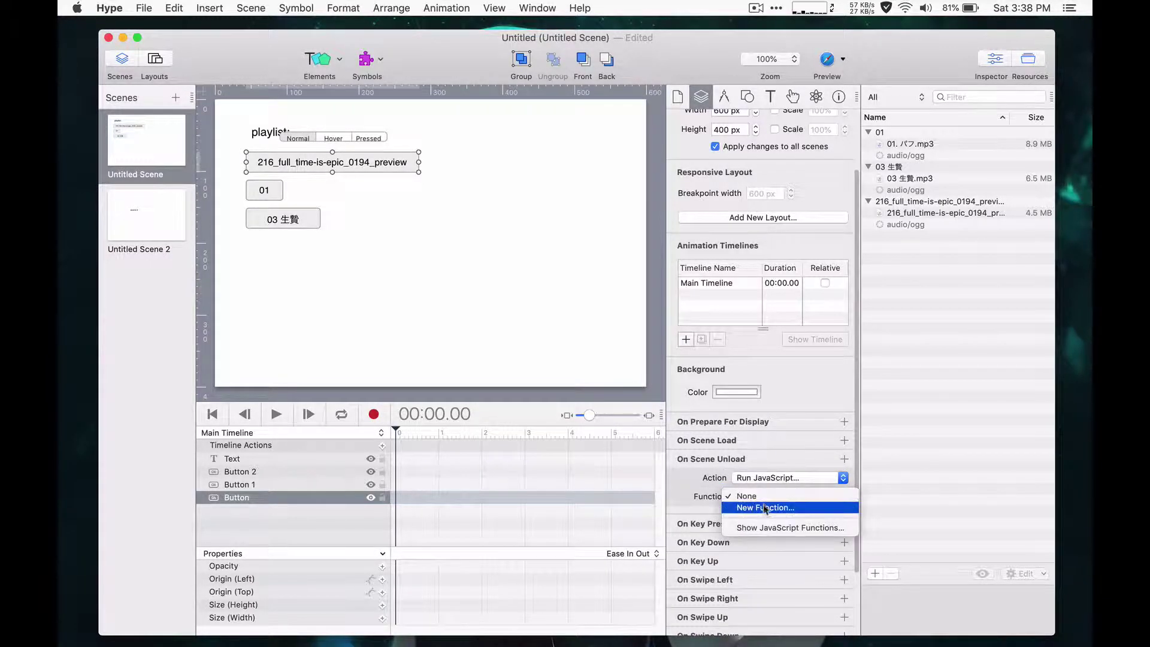
click(765, 509)
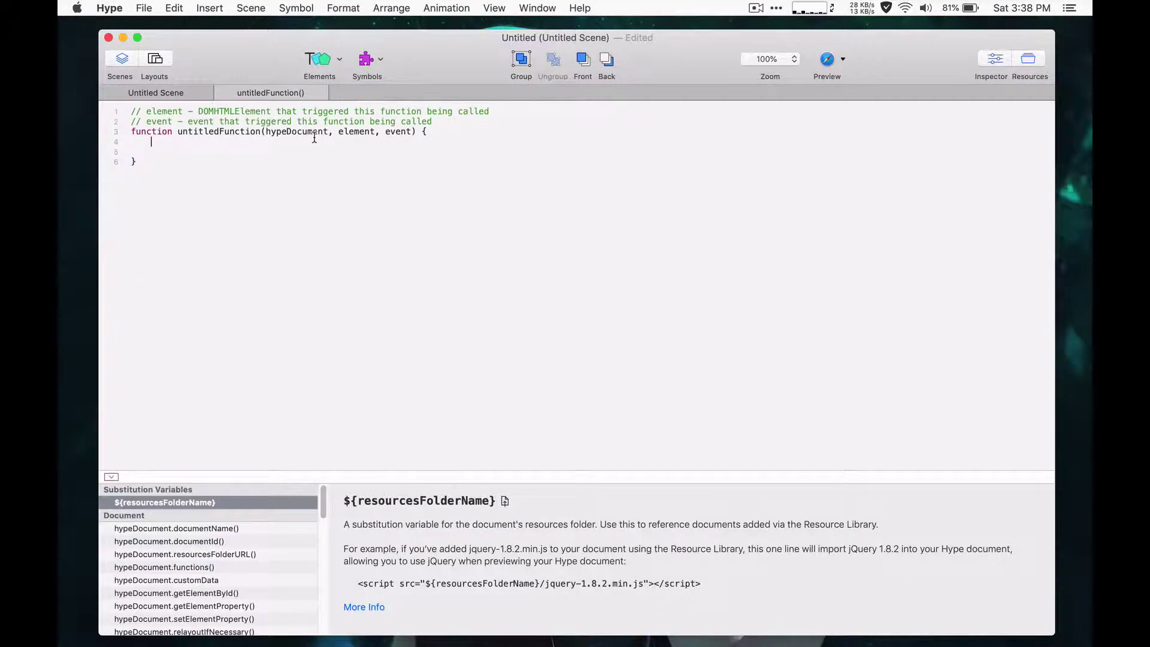
Copy the audio-pause code from BBEdit
key(super+Tab)
key(super+Tab)
key(super+Tab)
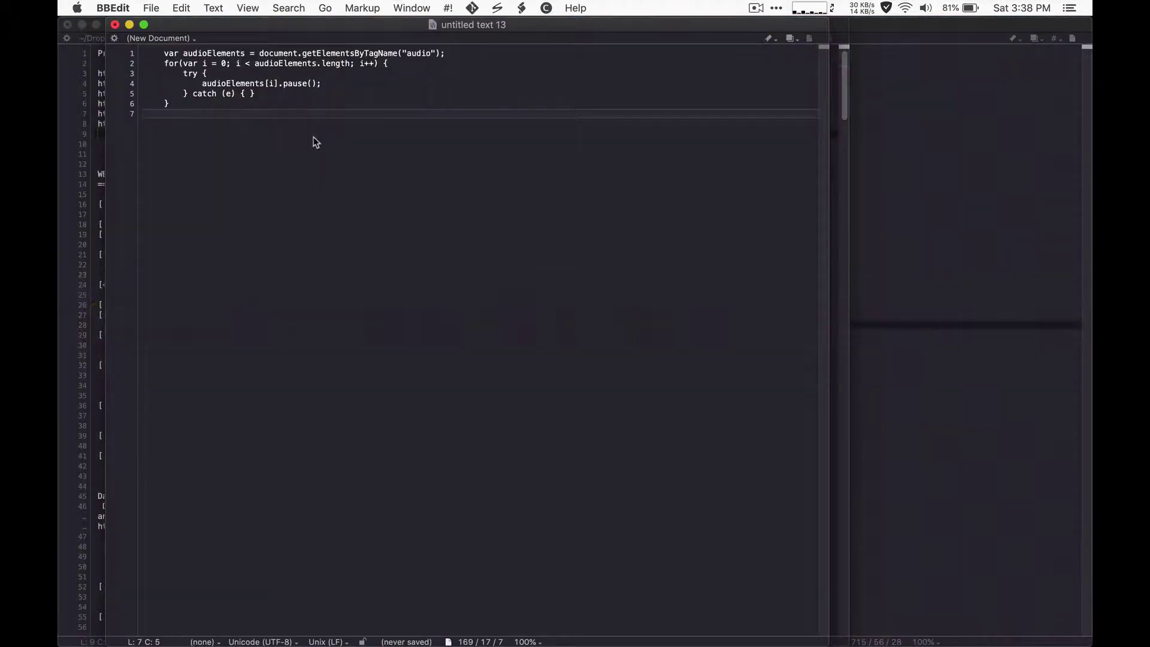
drag(171, 113, 112, 47)
key(super+c)
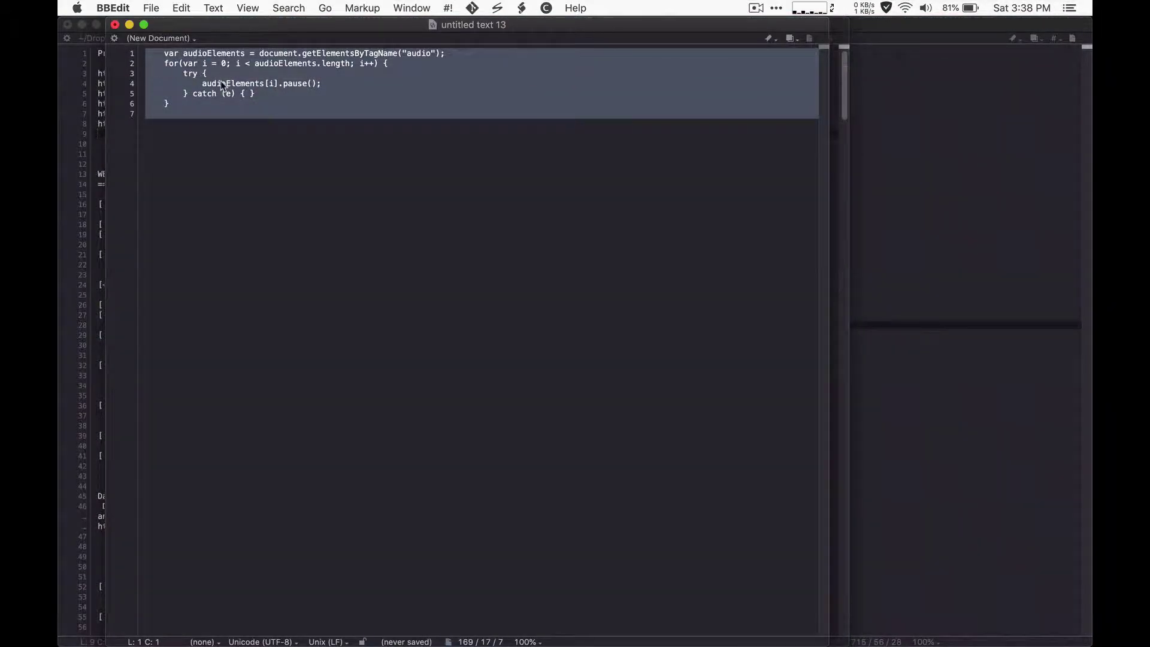
key(super+Tab)
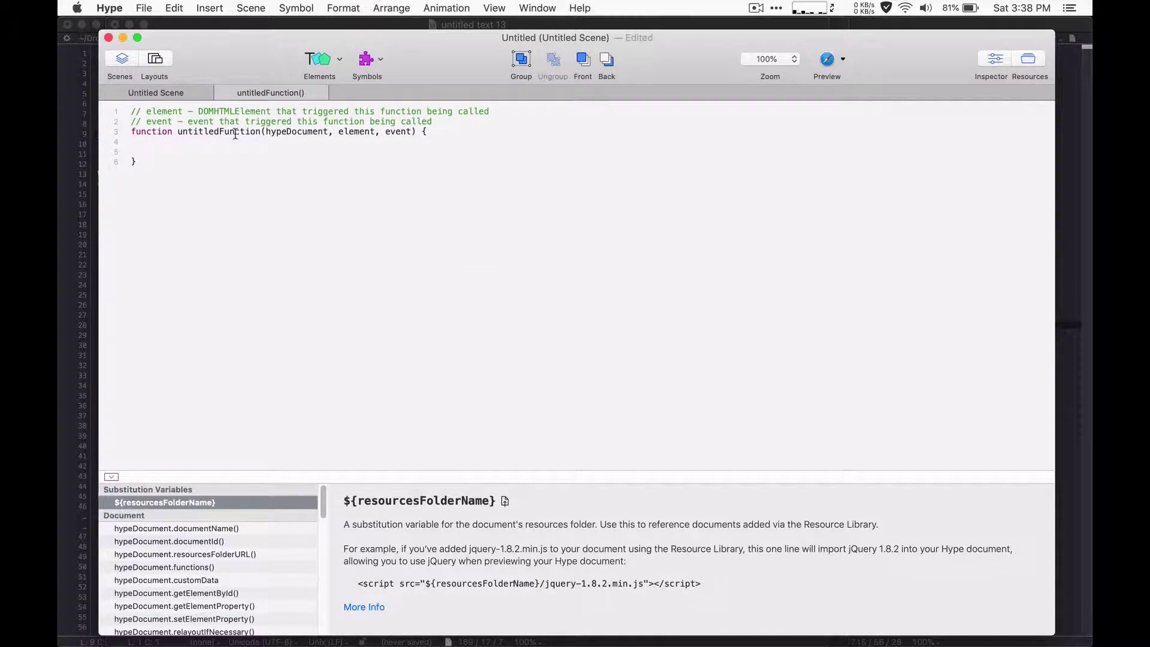
Paste the audio-pause code into untitledFunction, fix the indentation and highlight the audio-collecting line
key(super+v)
key(BackSpace)
key(BackSpace)
key(BackSpace)
key(BackSpace)
key(BackSpace)
key(BackSpace)
key(BackSpace)
key(BackSpace)
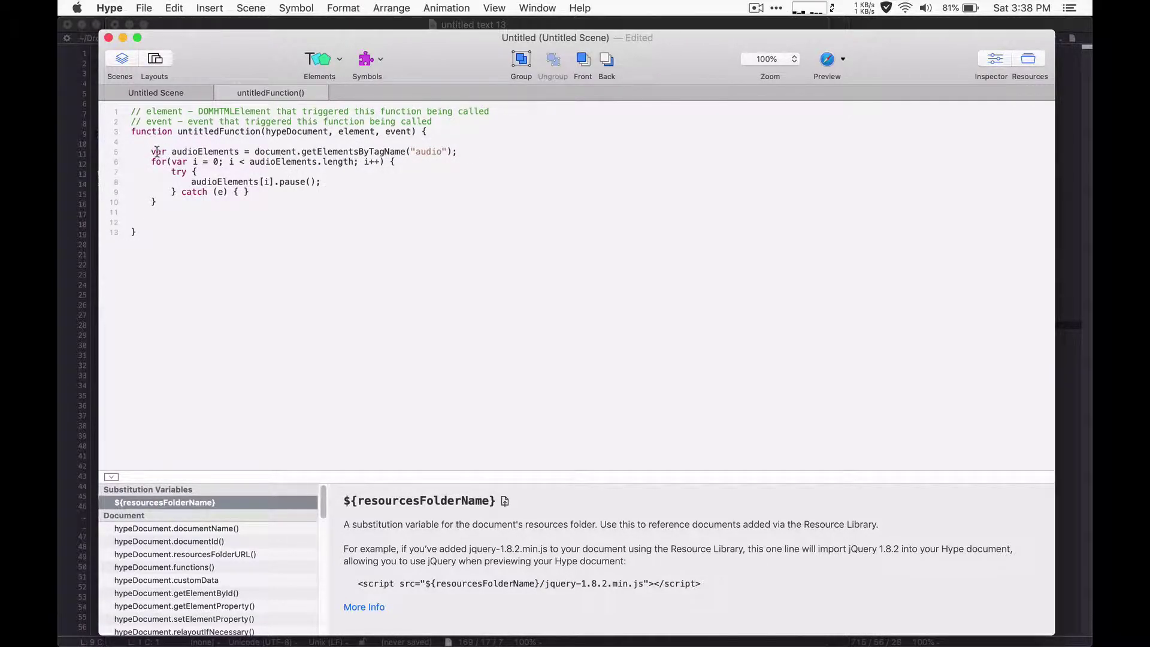
drag(150, 151, 459, 153)
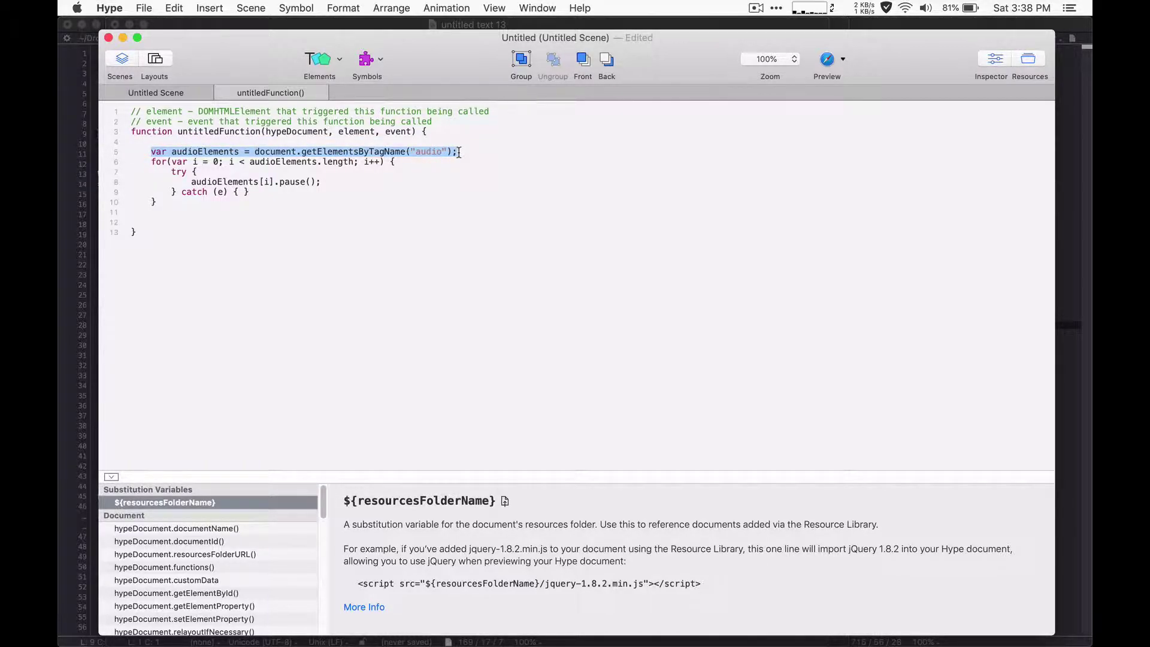
double_click(427, 152)
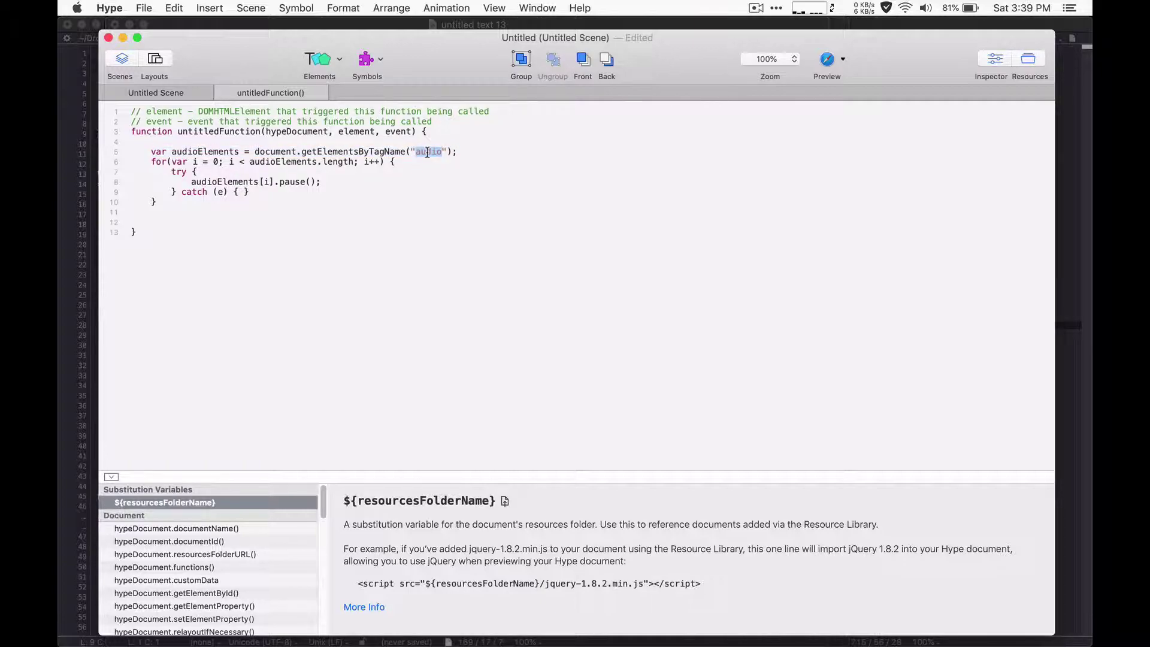
Highlight the for loop, pause call, try line and catch block to explain them
drag(151, 160, 346, 201)
click(346, 201)
triple_click(305, 182)
click(305, 183)
triple_click(172, 173)
drag(172, 191, 248, 191)
click(248, 190)
Insert a button, move it to the scene's lower right and label it 'Next Scene'
click(195, 89)
key(super+v)
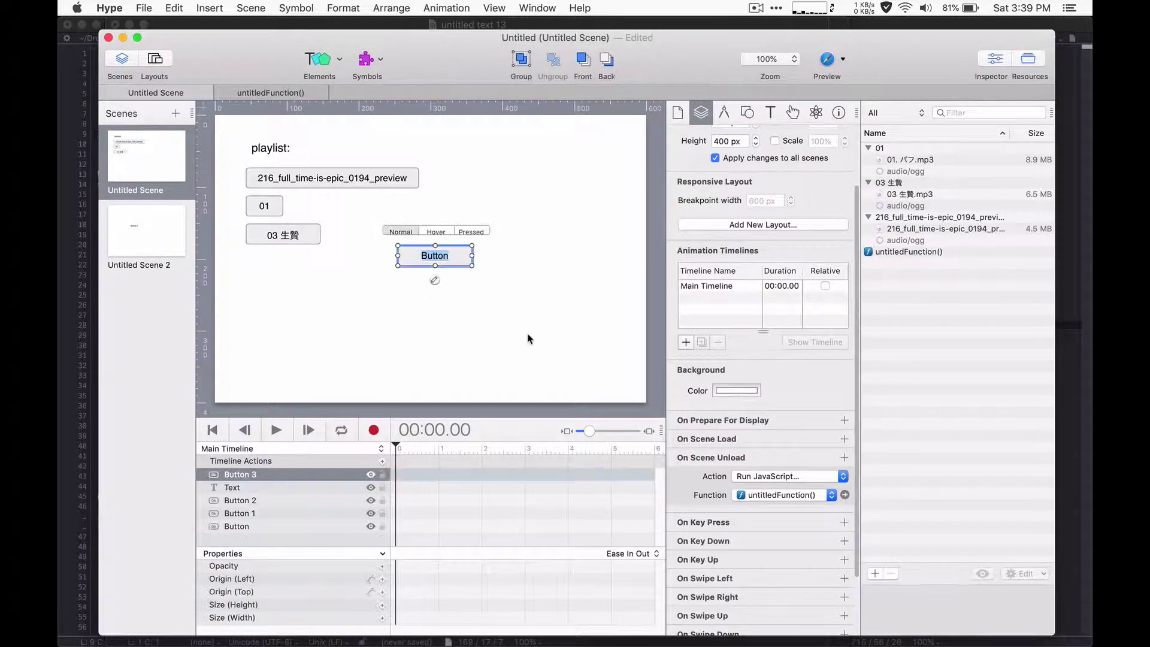
click(496, 304)
drag(437, 256, 585, 378)
double_click(585, 379)
text(Next Scene)
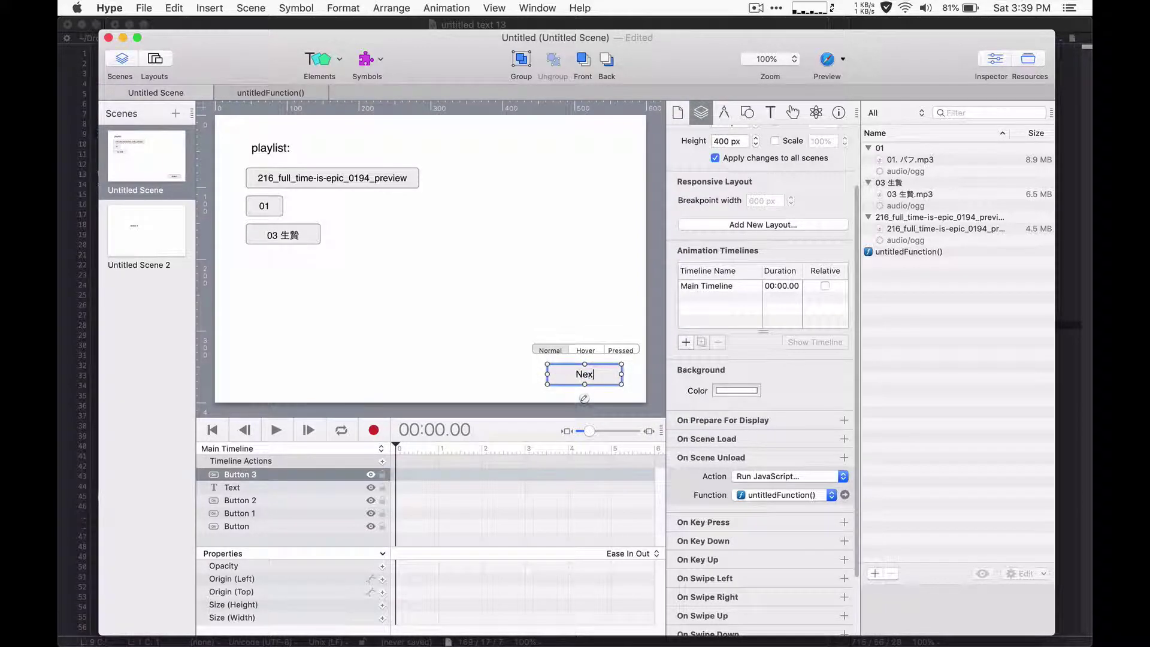
click(593, 299)
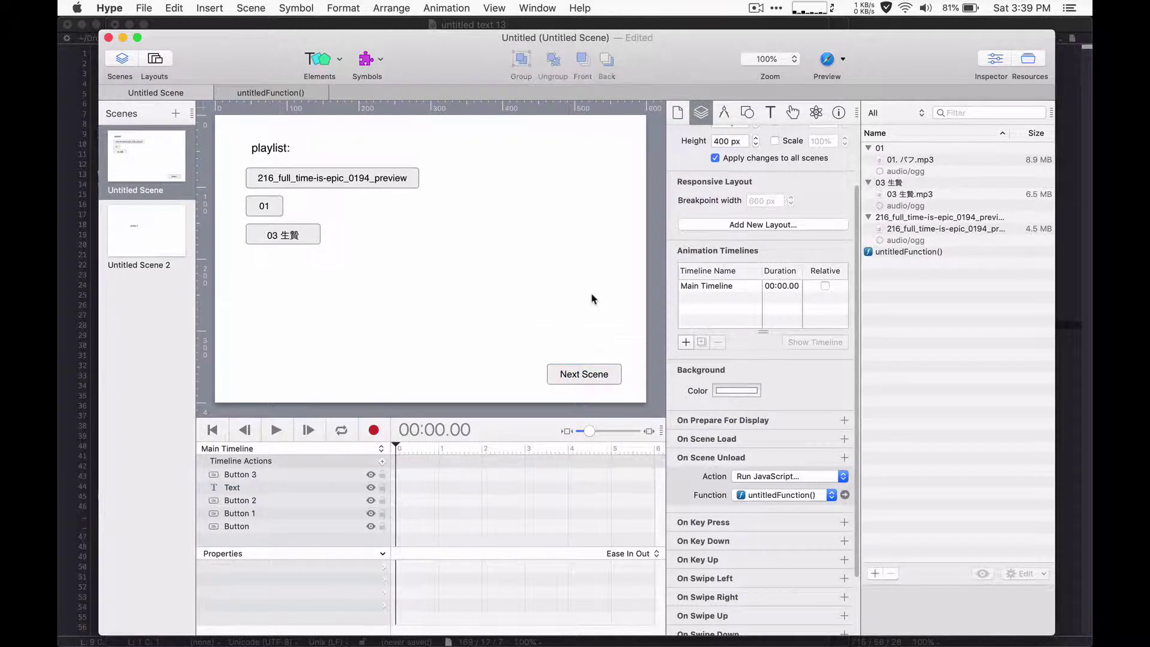
Give the Next Scene button an On Mouse Click Jump to Scene, Next Scene action with Crossfade
click(588, 380)
click(793, 112)
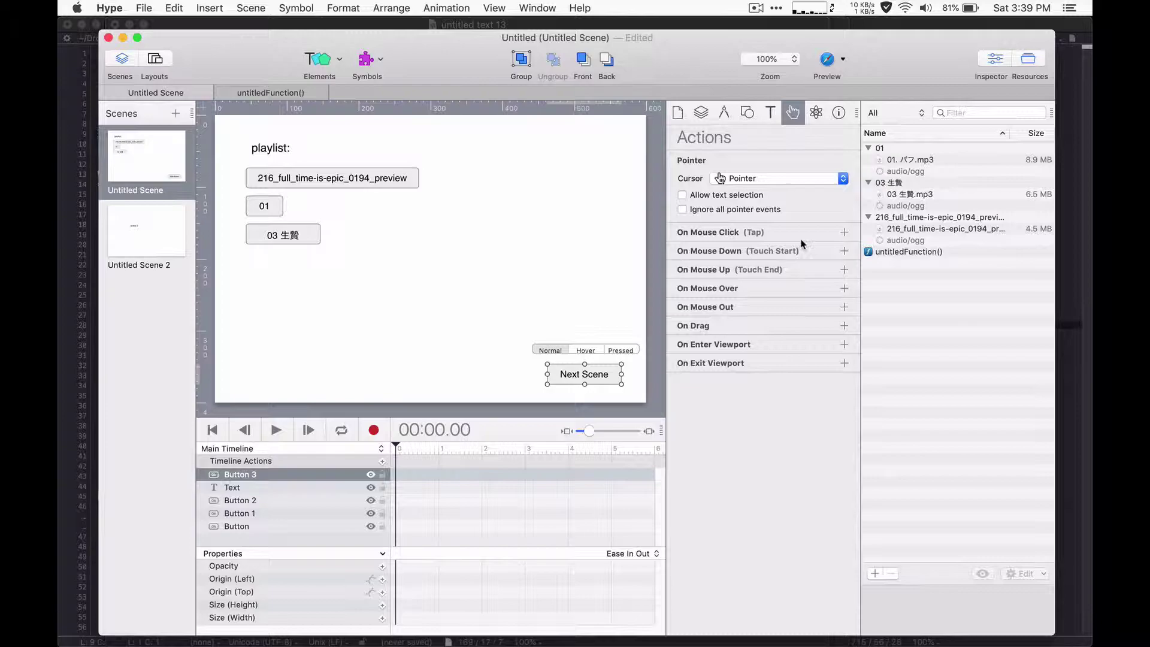
click(845, 232)
click(809, 252)
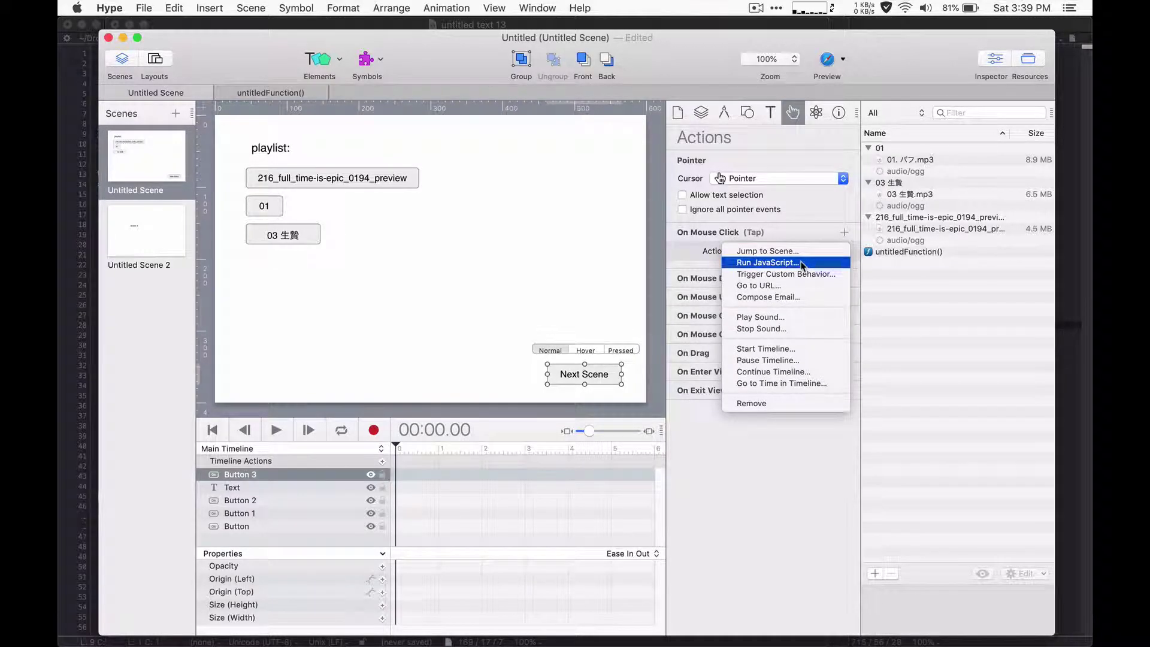
click(785, 251)
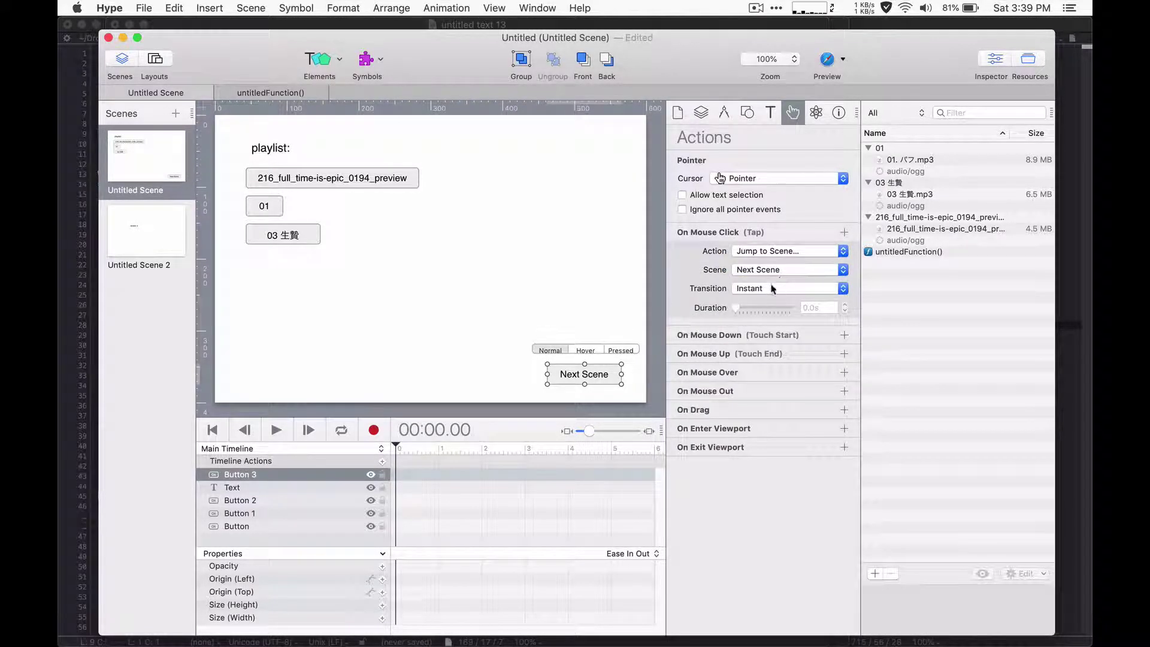
click(778, 289)
click(769, 300)
click(542, 285)
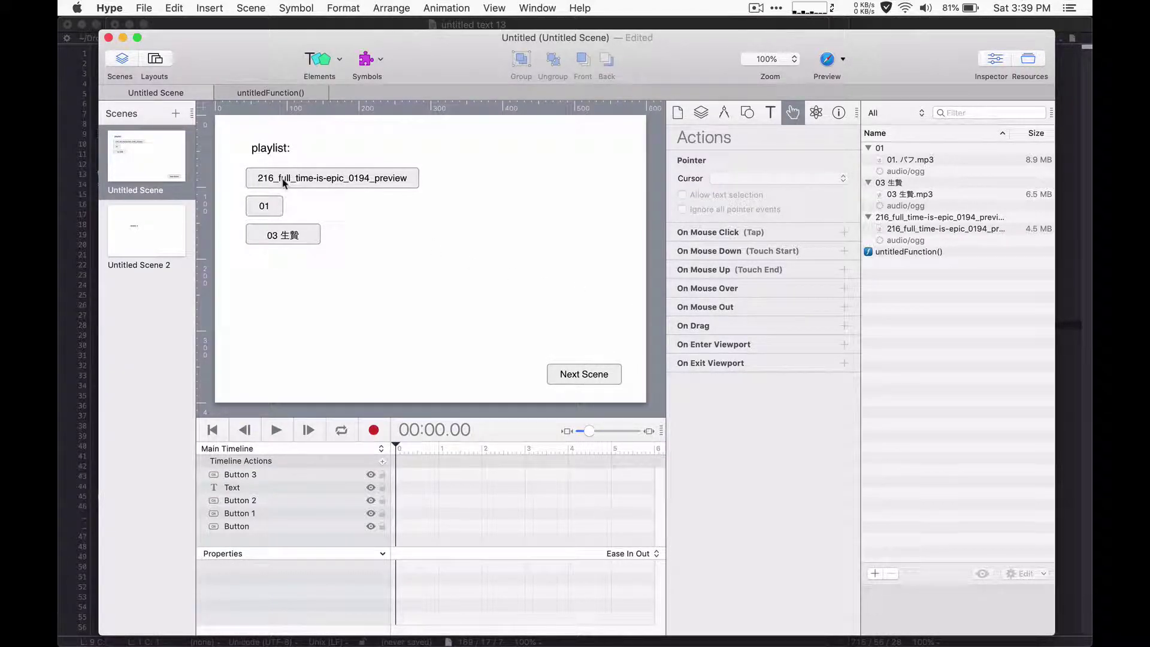
Preview the document in Safari and play the 216_full_time-is-epic_0194_preview track
key(super+r)
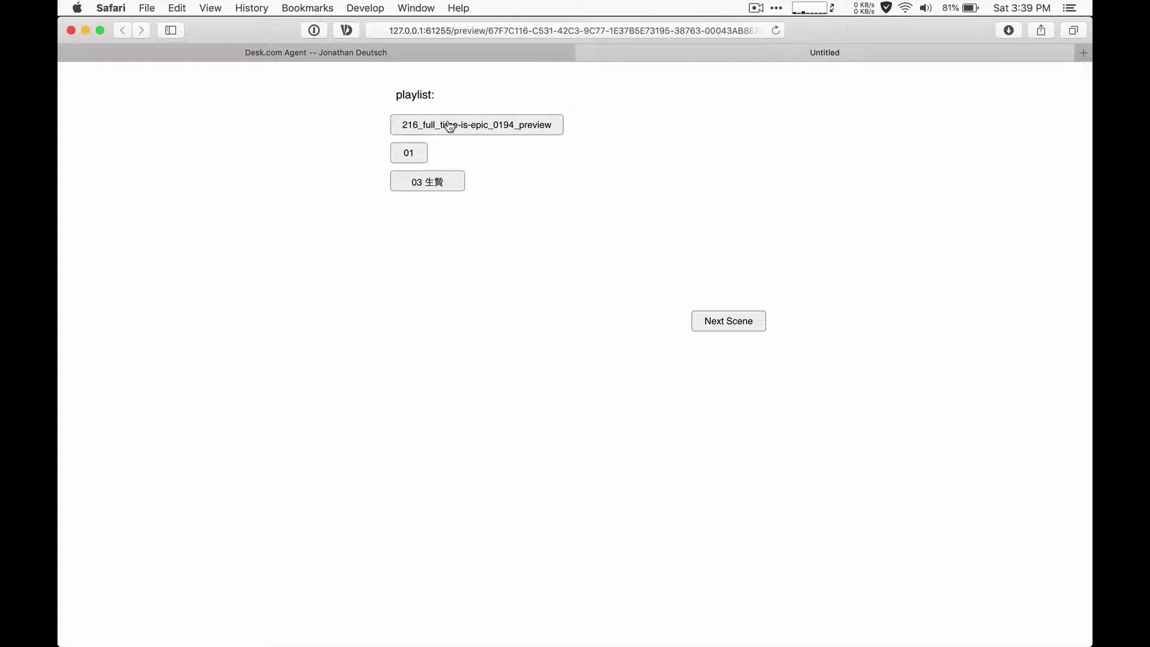
click(450, 126)
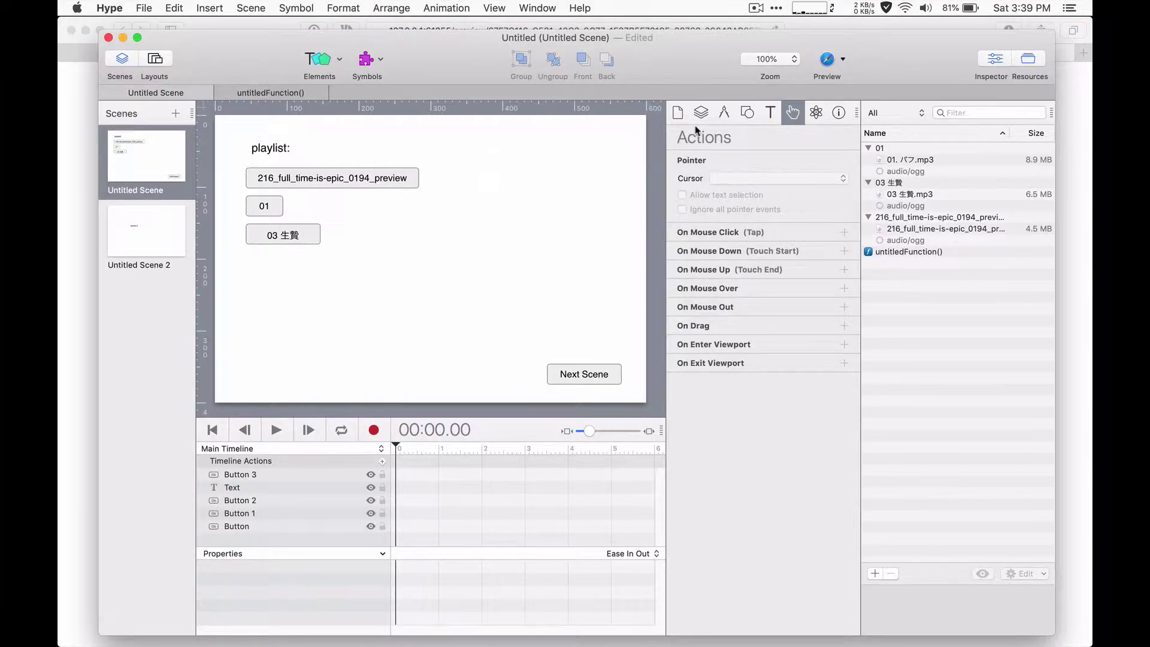
Review untitledFunction() on the scene's unload event, highlighting its audio-pause loop, then return to the layout
click(681, 114)
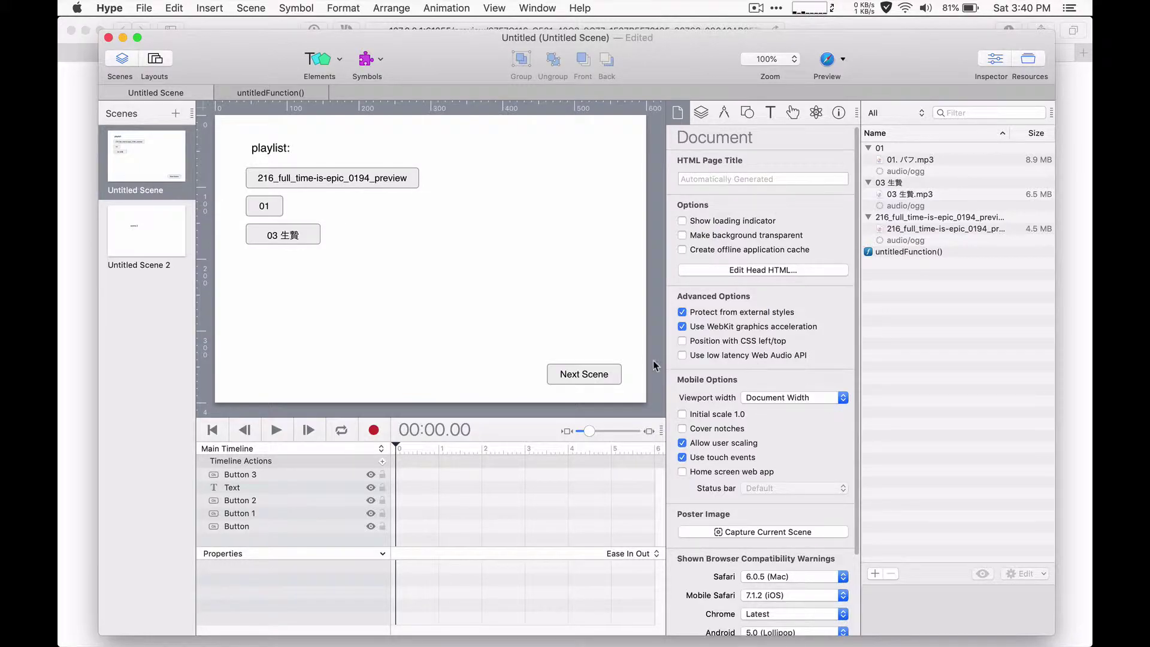
click(705, 110)
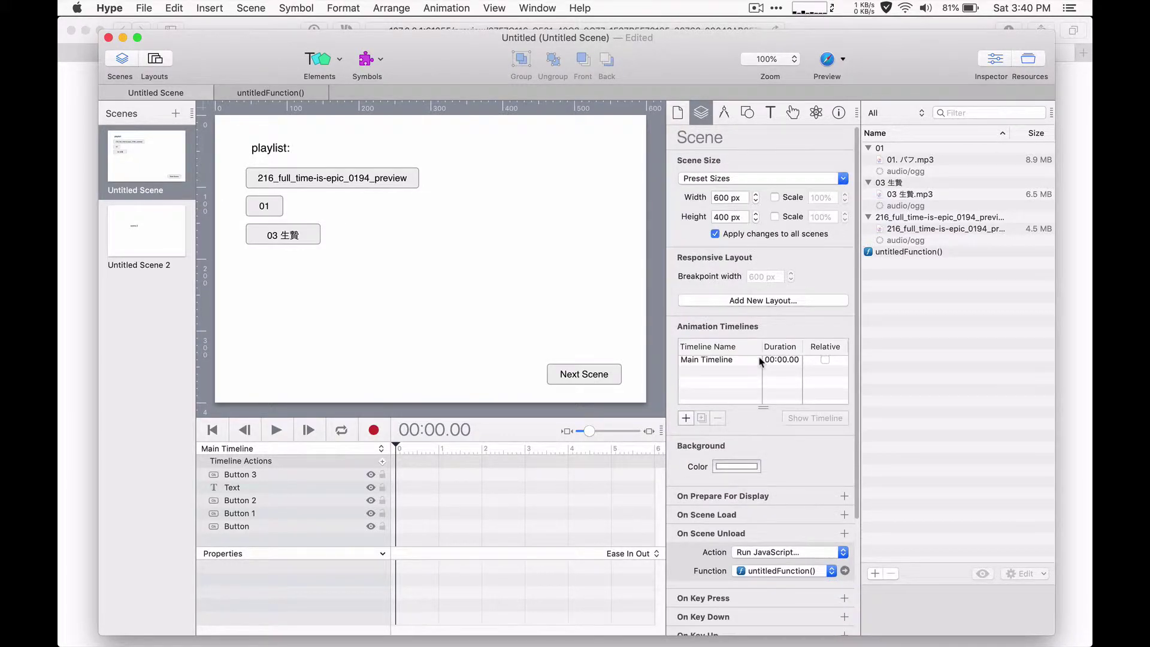
click(845, 570)
drag(156, 198, 114, 148)
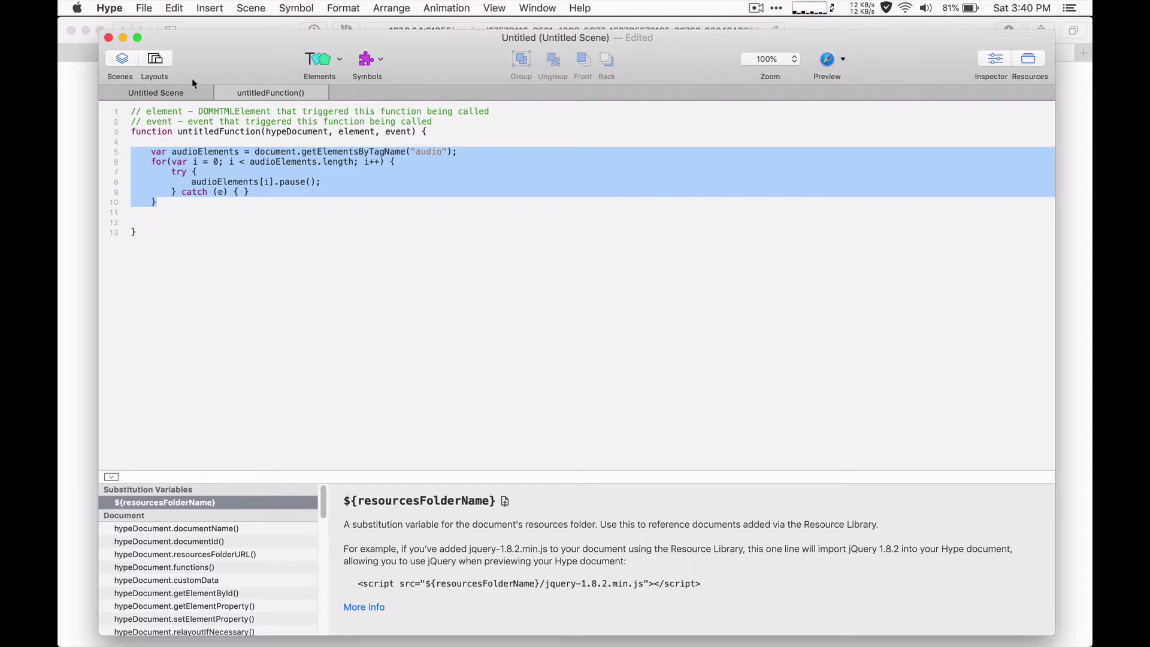
click(179, 91)
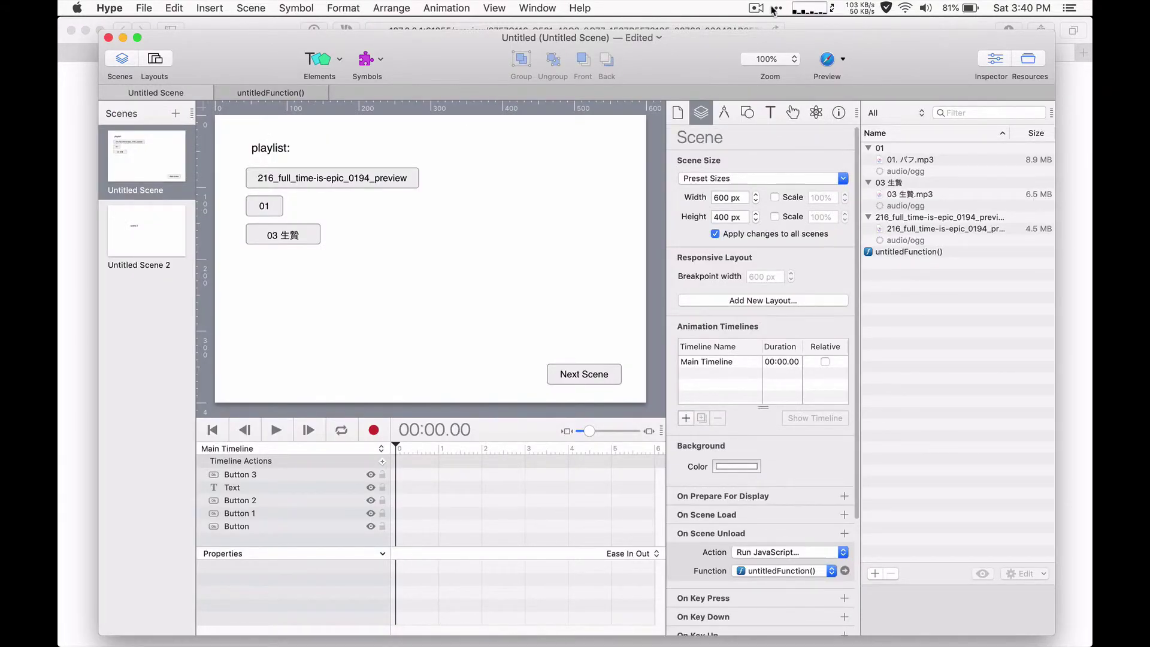